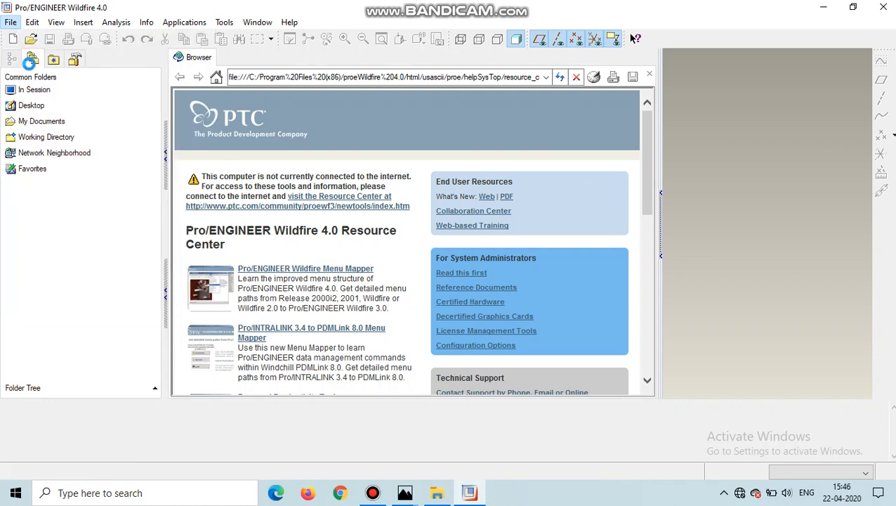
Step: Set the working directory to the Flange Coupling Assembly folder in Desktop > SRM > ProeWorks
left_click(270, 180)
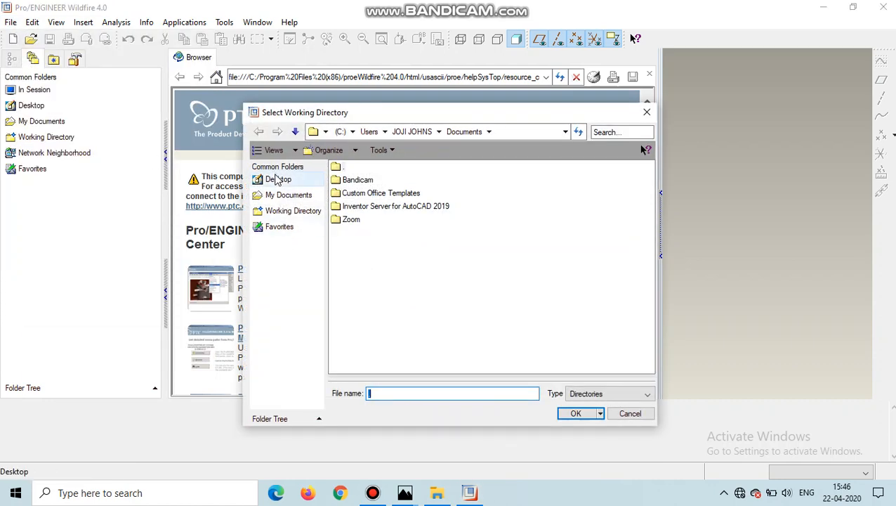
double_click(341, 272)
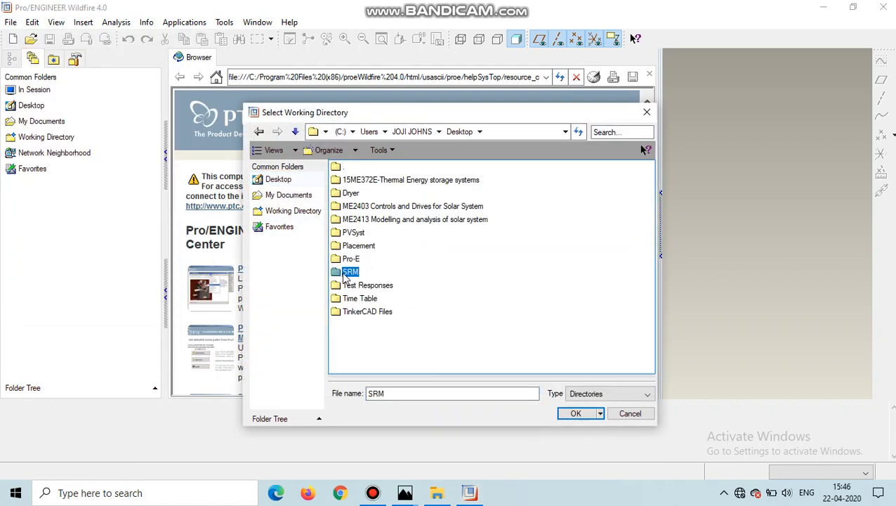
double_click(350, 247)
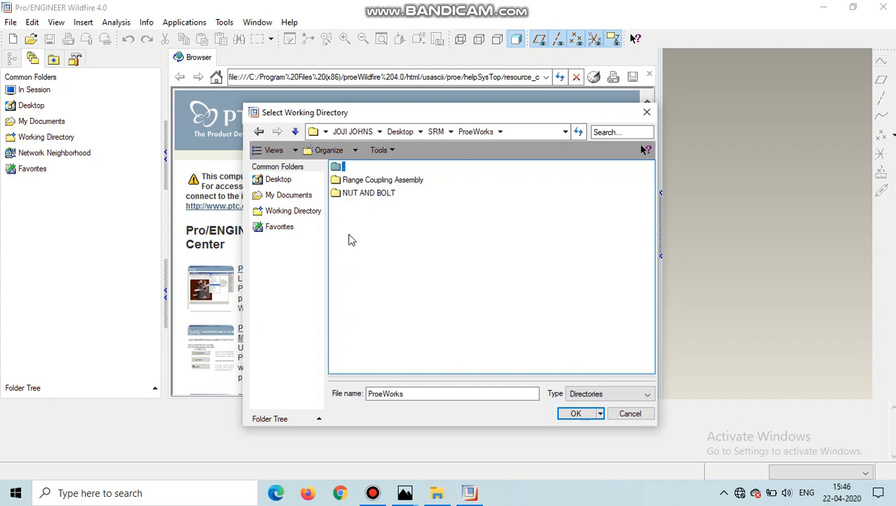
left_click(358, 180)
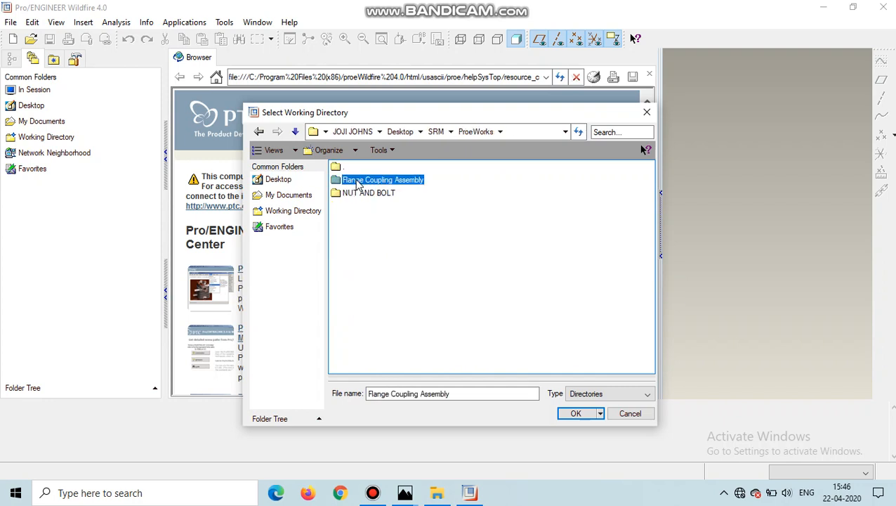
double_click(358, 181)
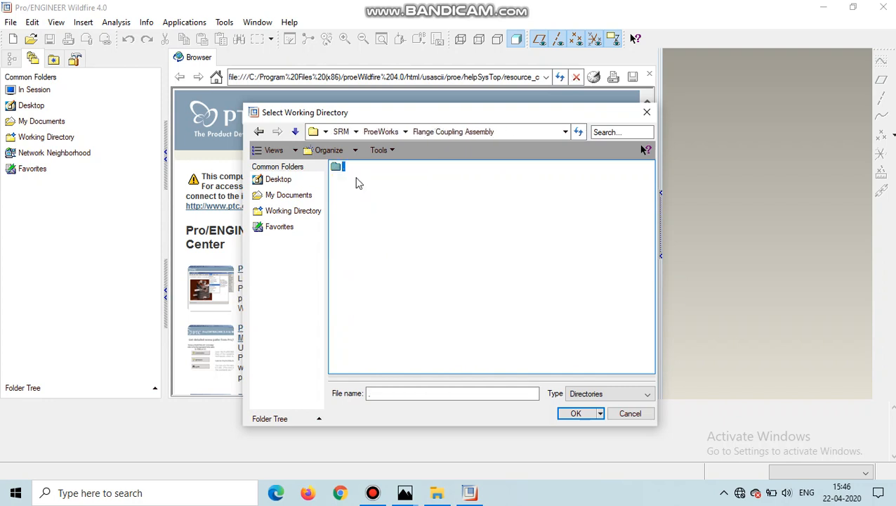
left_click(577, 414)
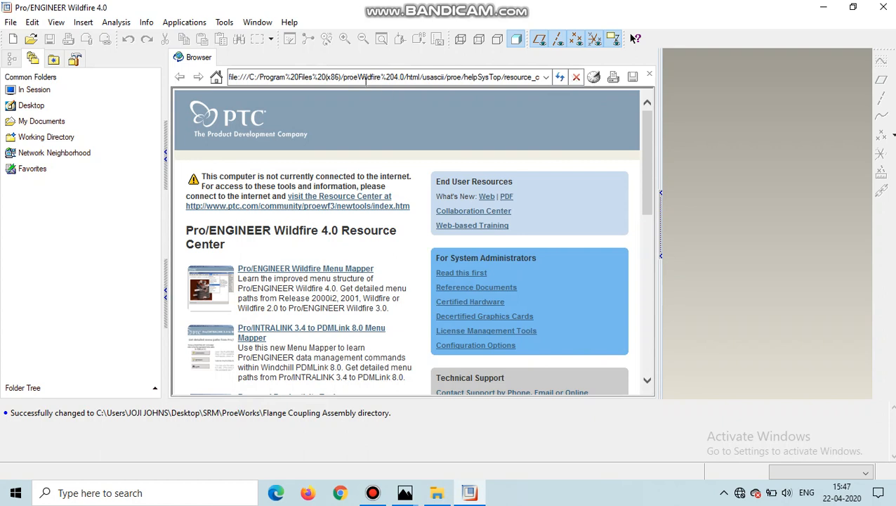
Step: Create a new design assembly named flancoupassem, using the mmns_asm_design template instead of the default one
left_click(11, 40)
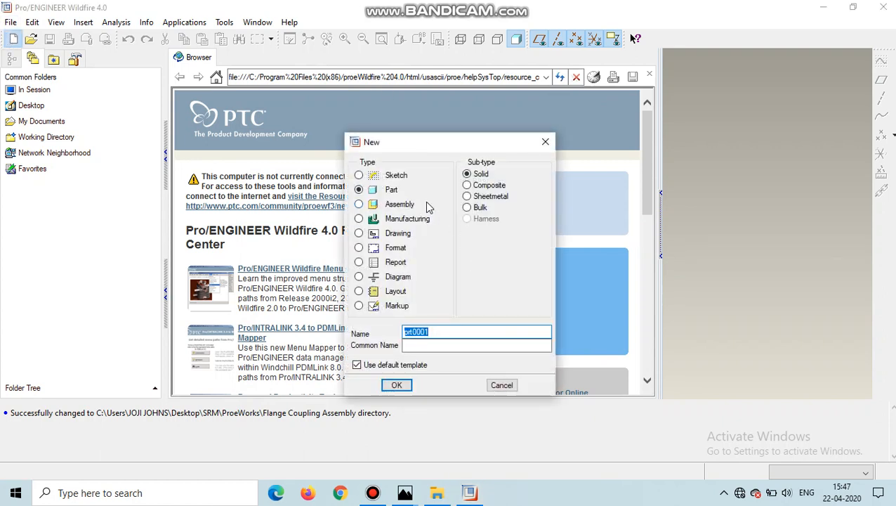
left_click(360, 204)
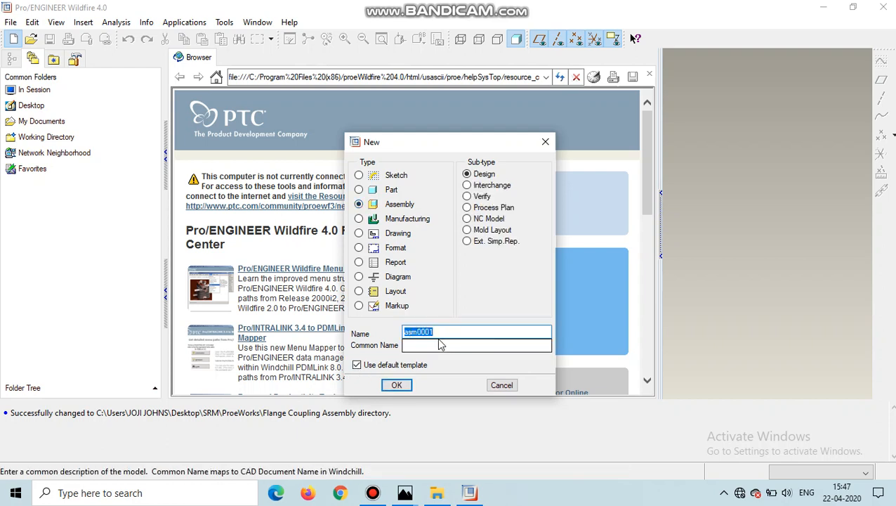
type("flancoup")
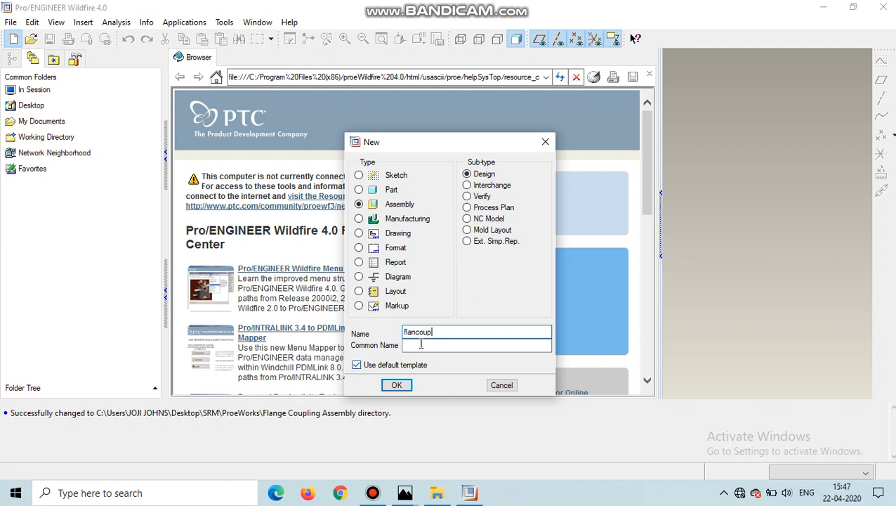
left_click(357, 365)
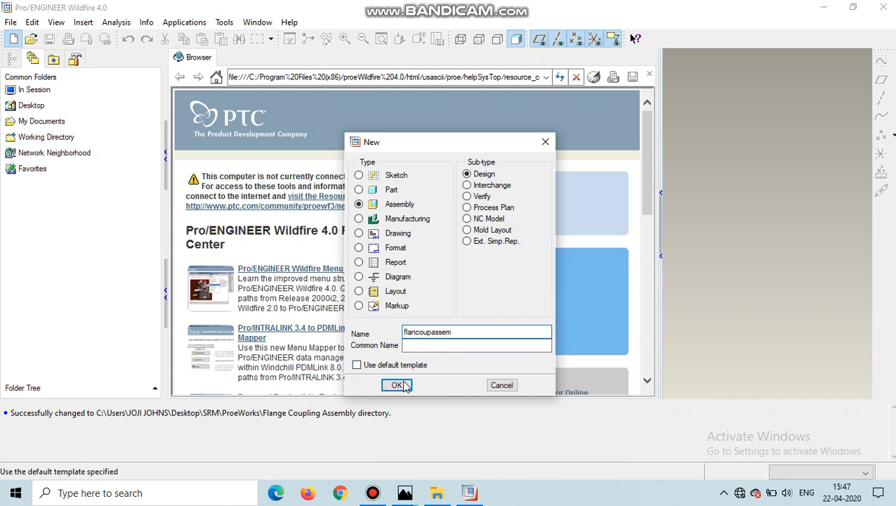
left_click(396, 385)
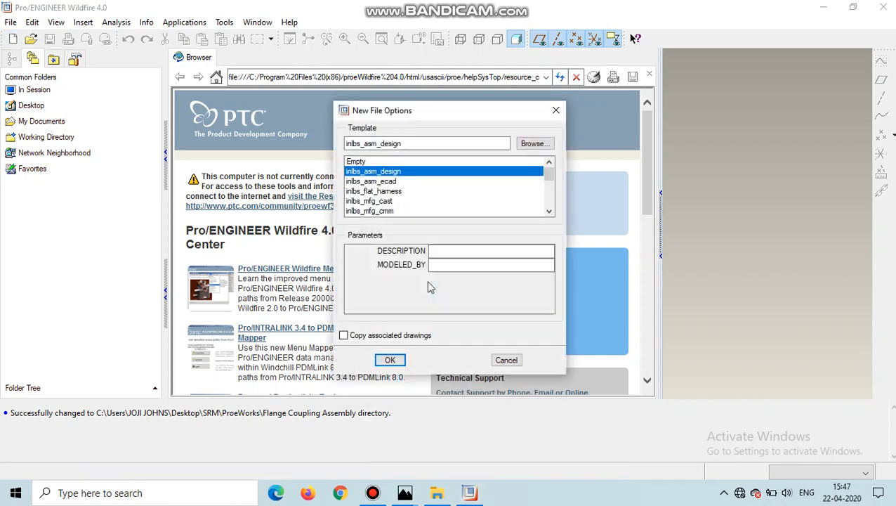
scroll(428, 200, "down", 2)
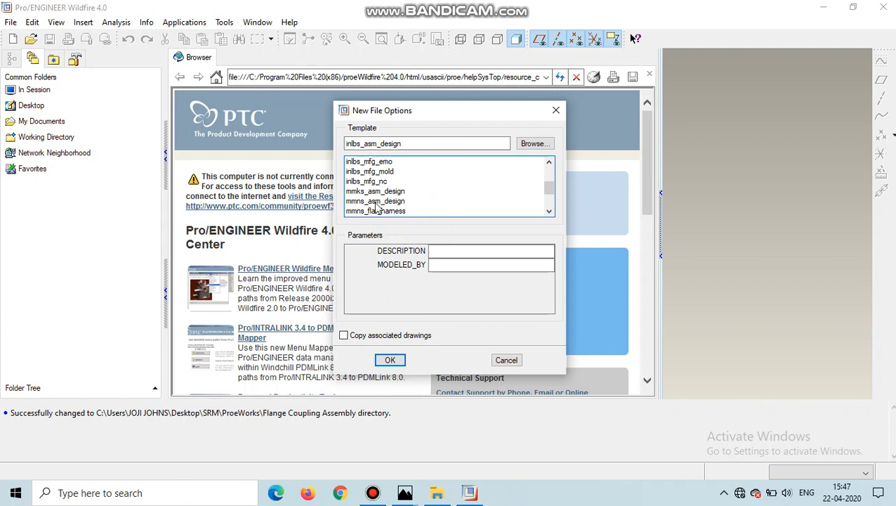
left_click(376, 202)
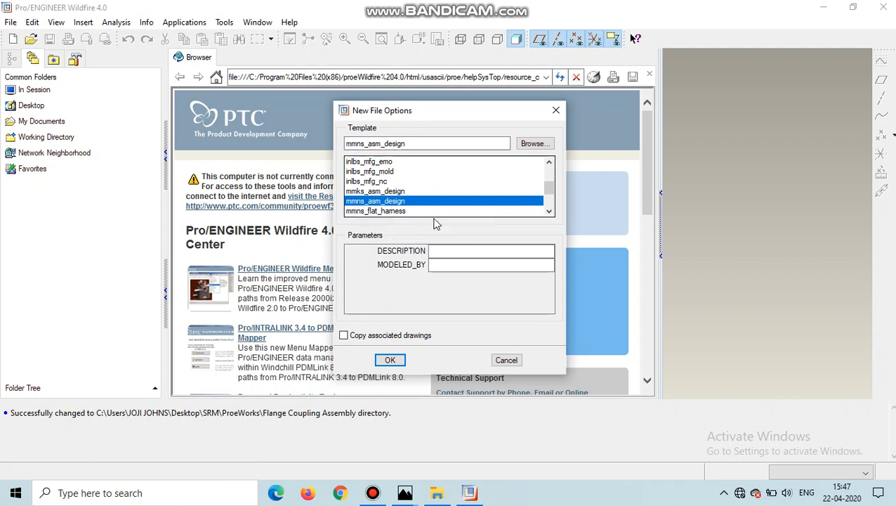
left_click(394, 361)
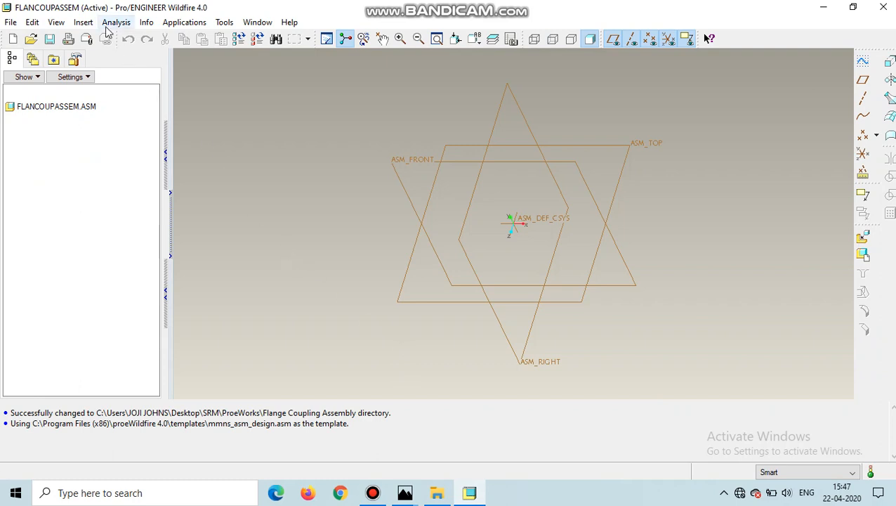
Step: Add flange.prt to the assembly as the first component and place it with the Default constraint
left_click(87, 24)
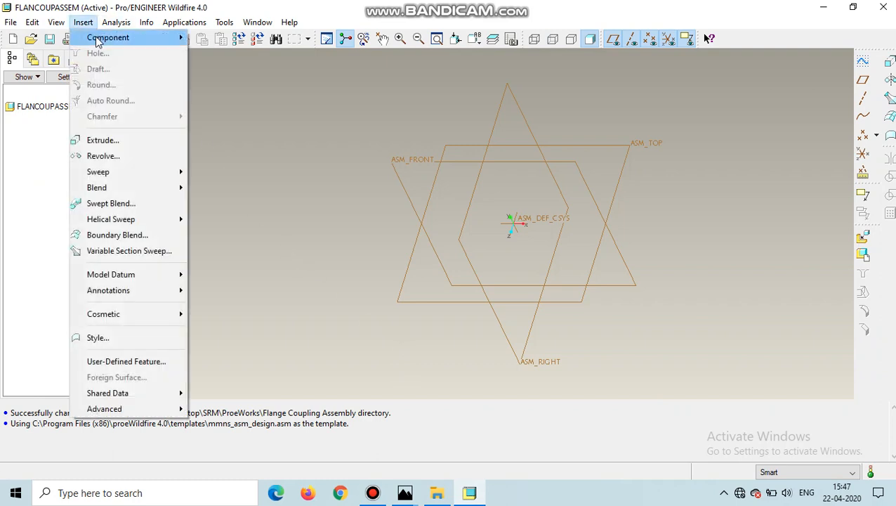
mouse_move(98, 39)
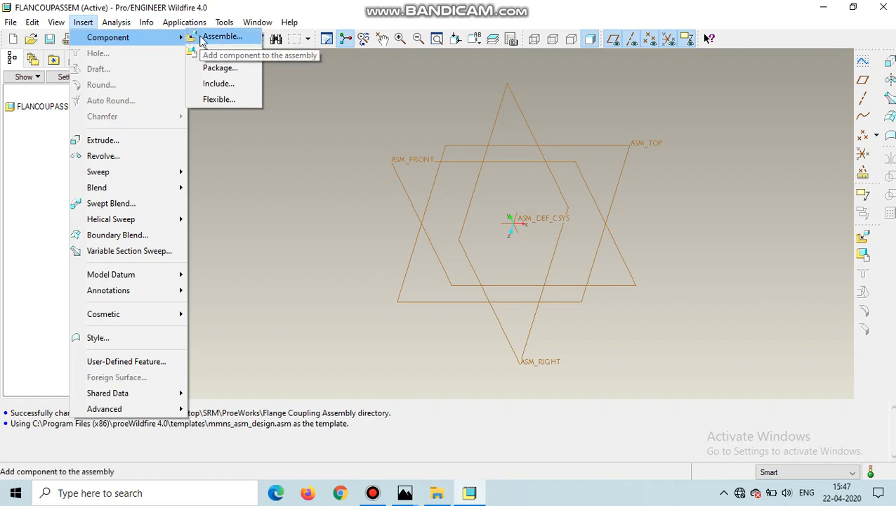
left_click(227, 36)
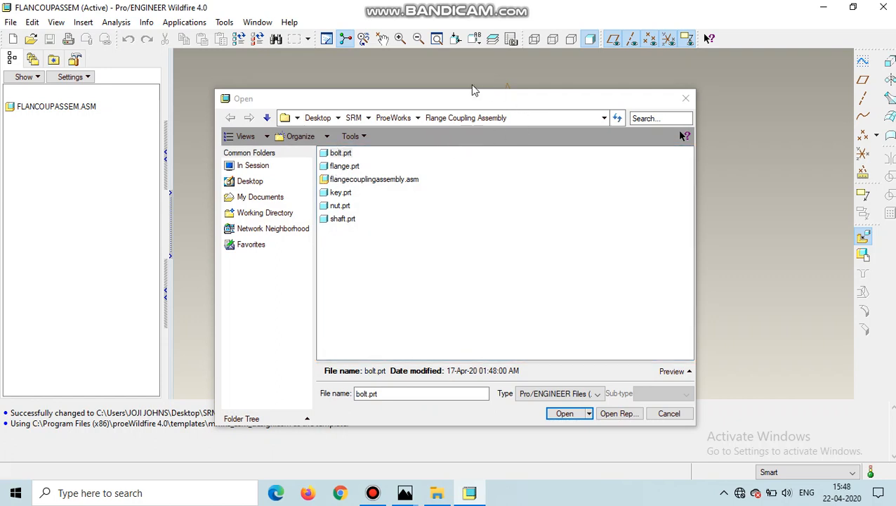
left_click(343, 167)
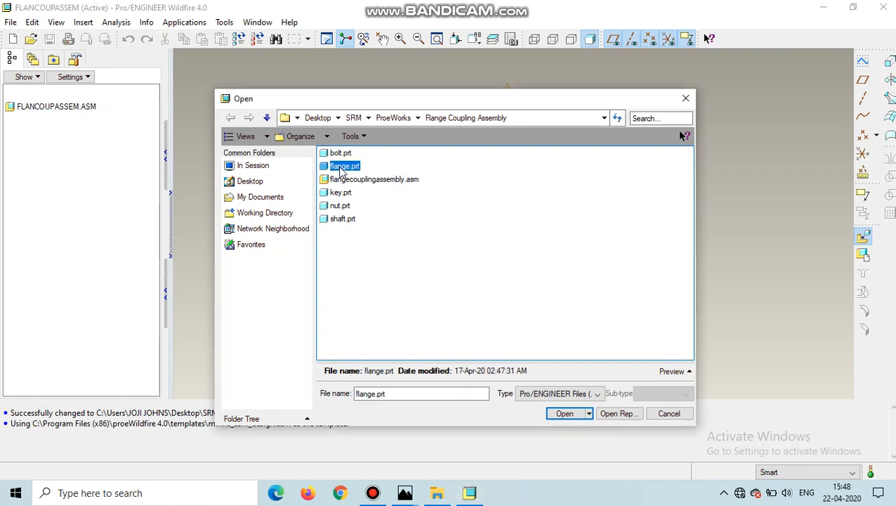
double_click(343, 168)
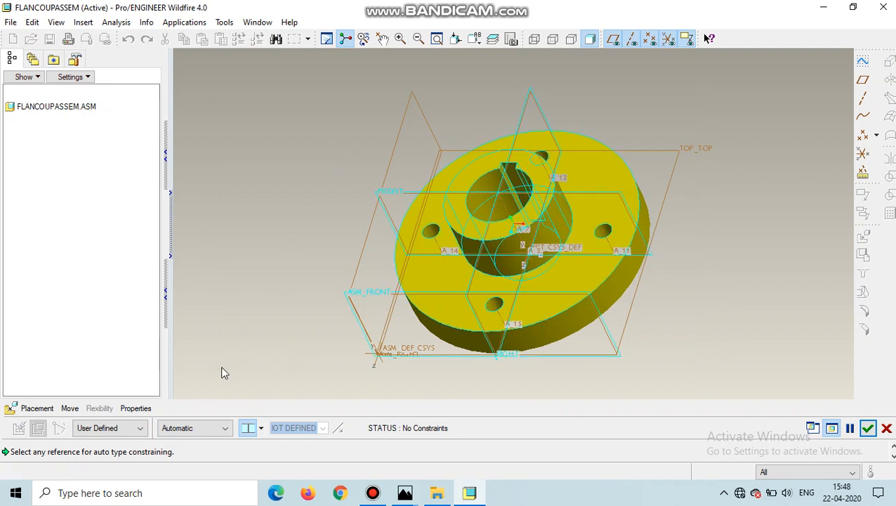
left_click(226, 428)
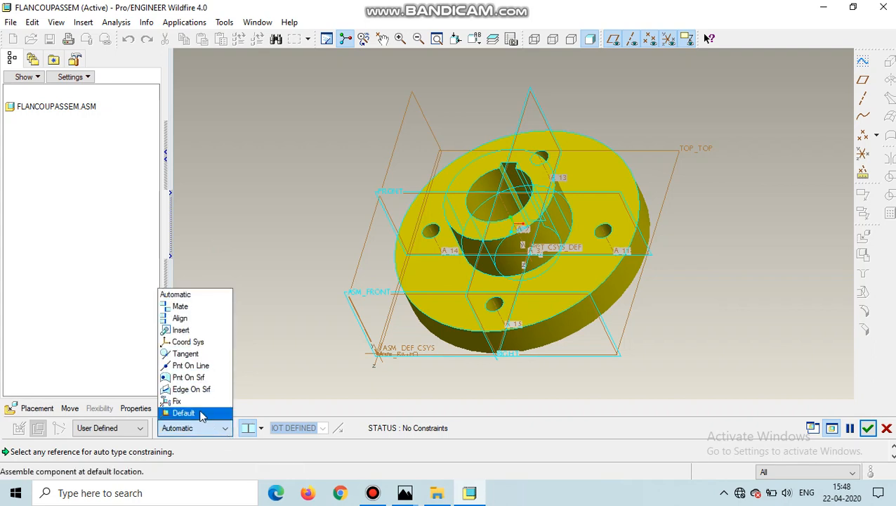
left_click(201, 414)
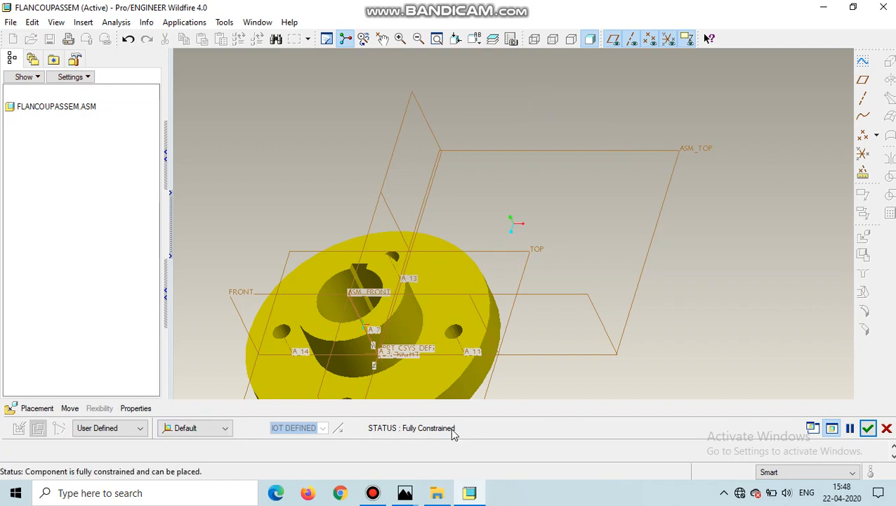
left_click(868, 428)
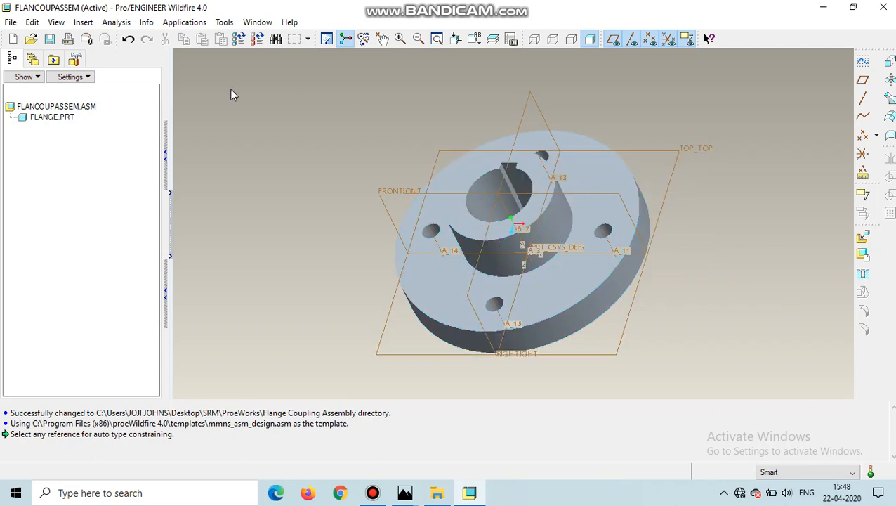
Step: Bring a second flange.prt into the assembly as a new component
left_click(83, 22)
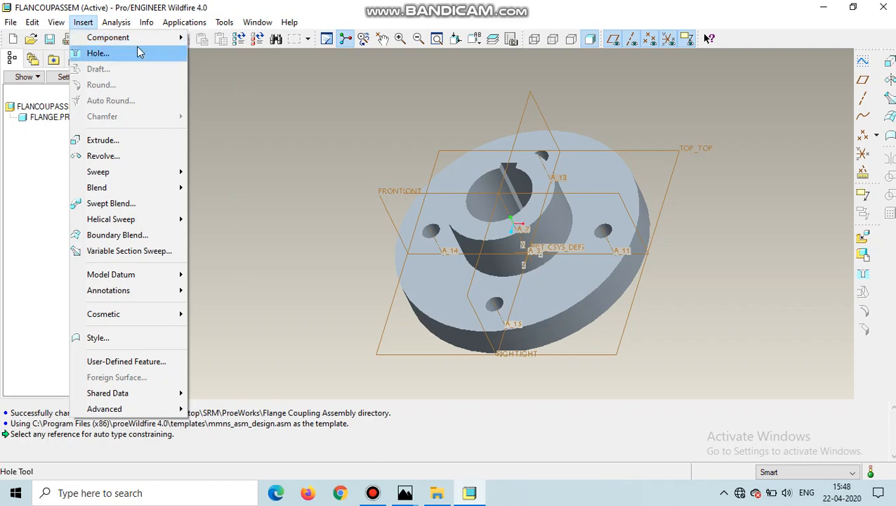
mouse_move(171, 37)
left_click(220, 34)
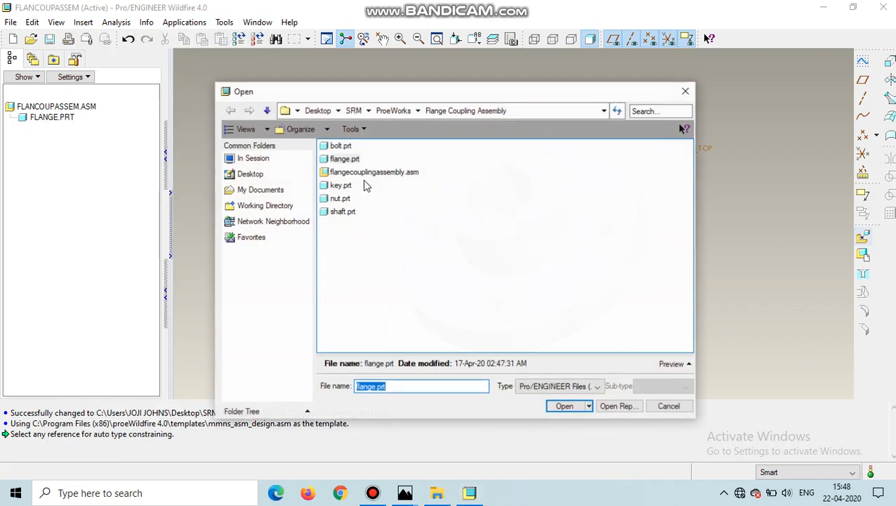
double_click(344, 159)
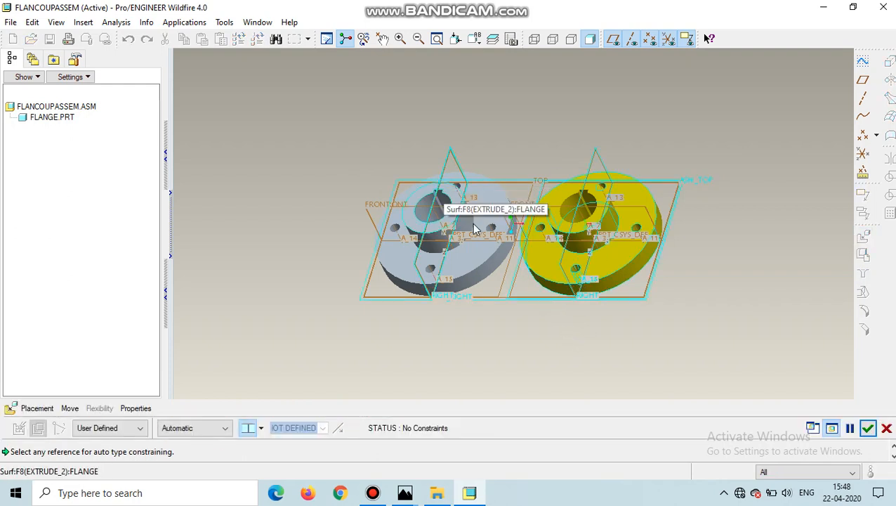
Step: Hide the datum planes, datum points and coordinate systems, leaving the datum axes displayed
left_click(614, 42)
left_click(649, 42)
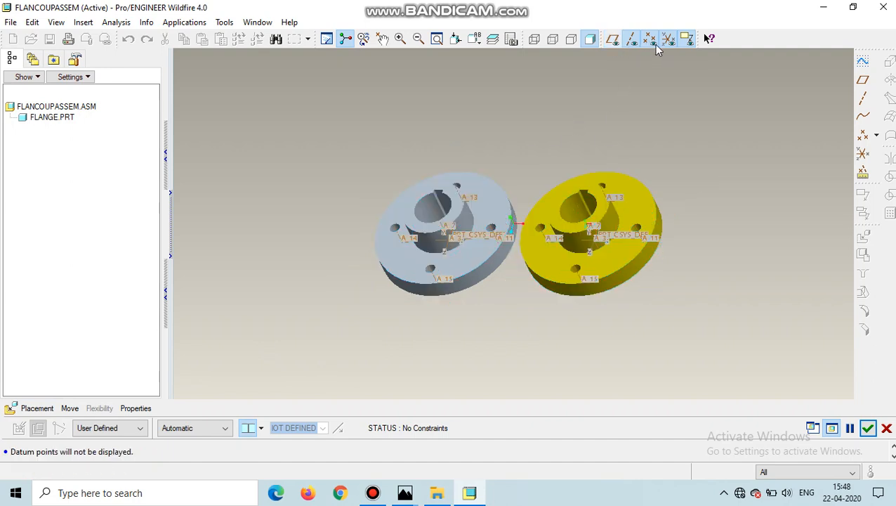
left_click(670, 44)
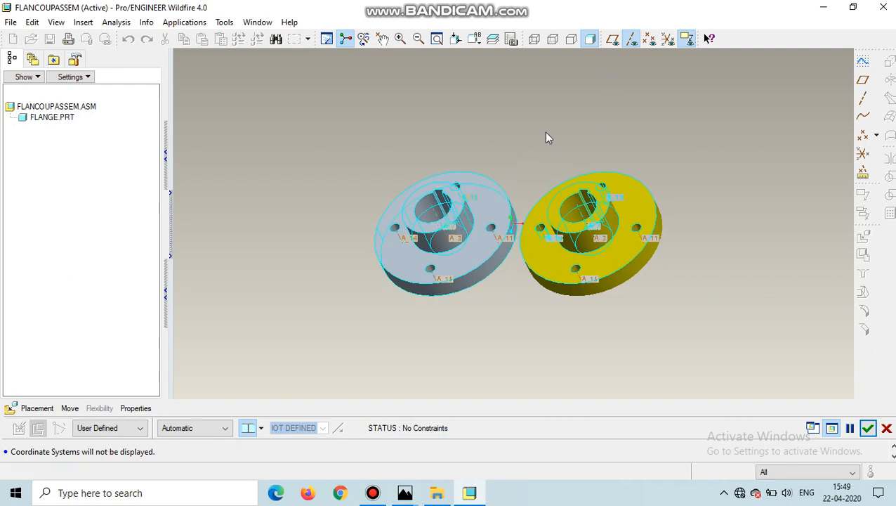
Step: Align the central bore axes A_7 of the two flanges and flip the second flange's orientation
left_click(35, 408)
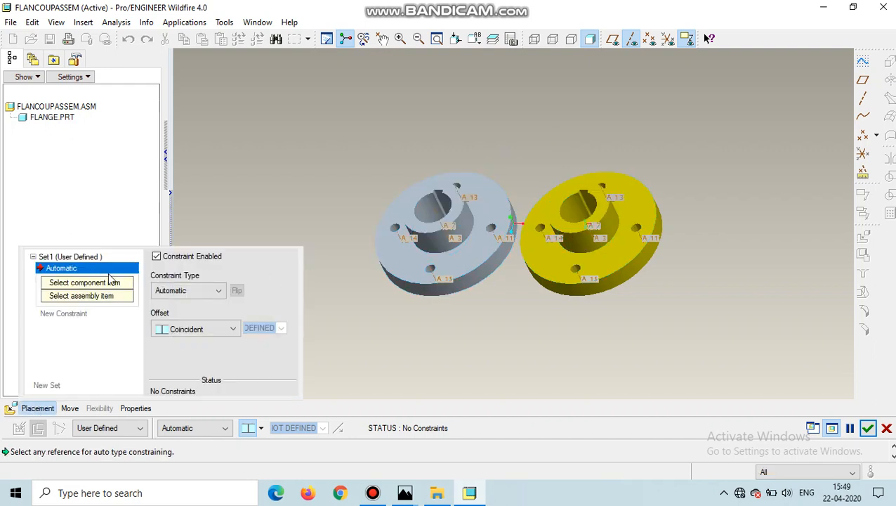
left_click(203, 291)
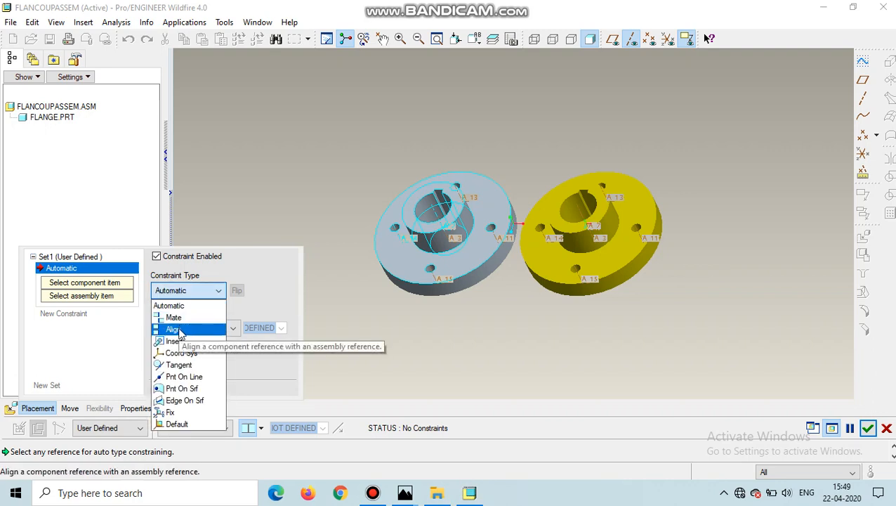
left_click(176, 329)
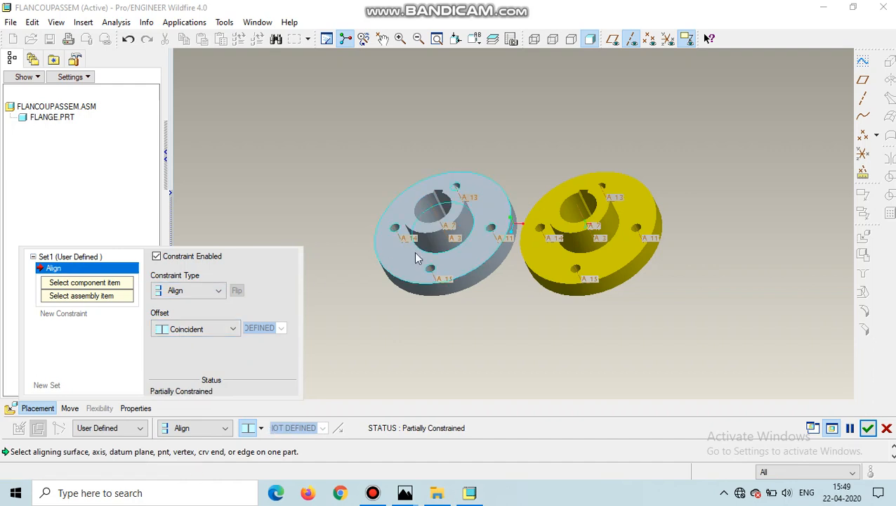
left_click(434, 216)
left_click(580, 215)
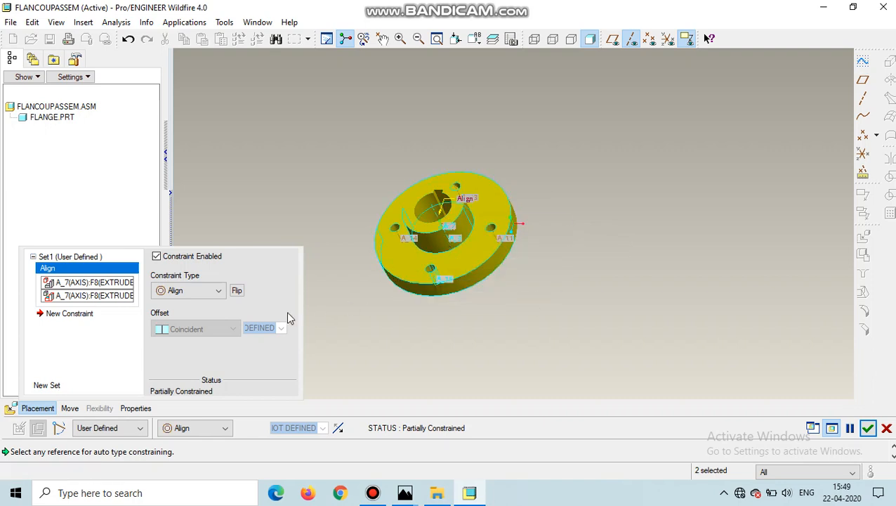
left_click(238, 292)
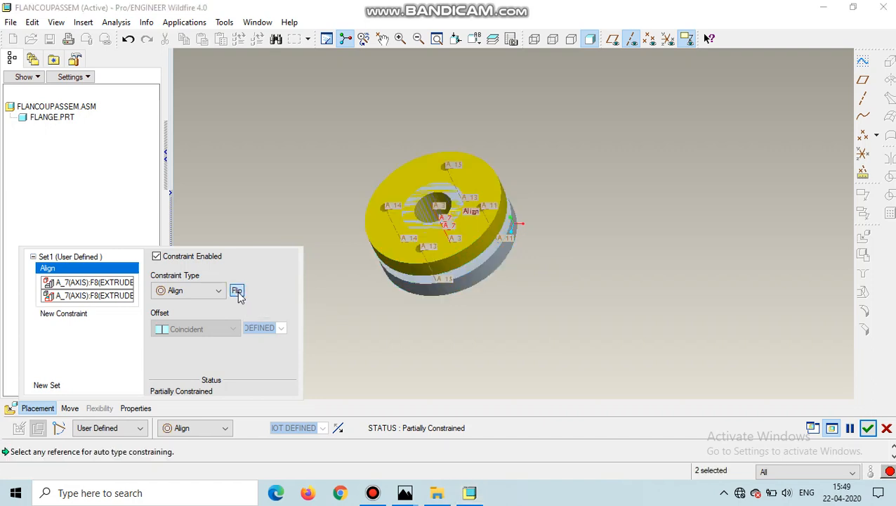
Step: Translate the second flange along the shared axis to separate it from the first flange, leaving both flat faces accessible
middle_click_drag(515, 299, 493, 271)
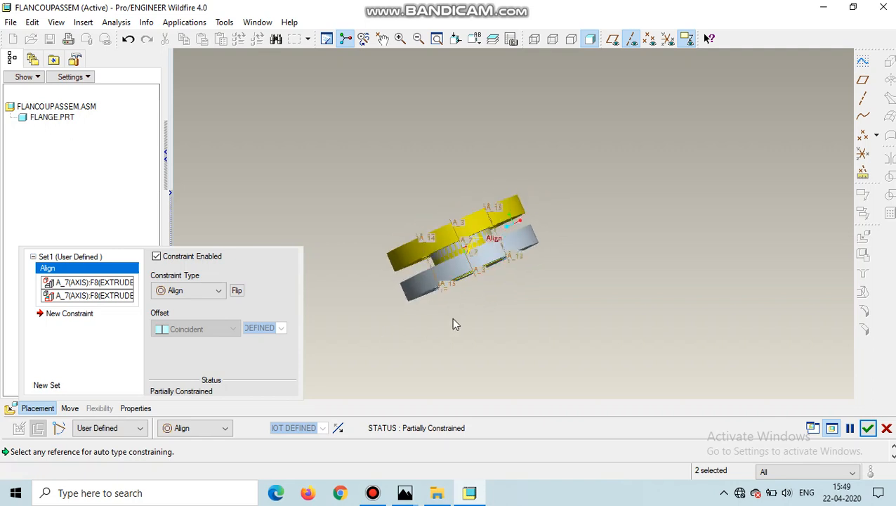
middle_click_drag(426, 326, 483, 316)
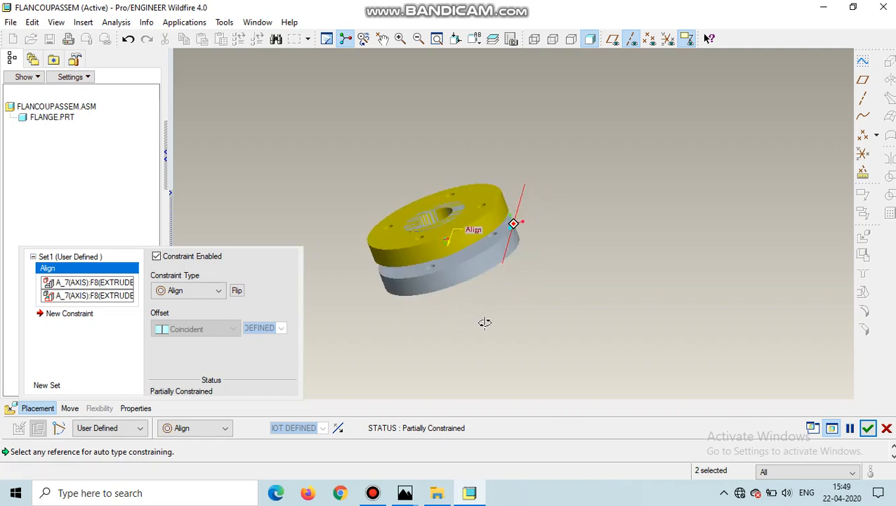
left_click(74, 410)
left_click(423, 249)
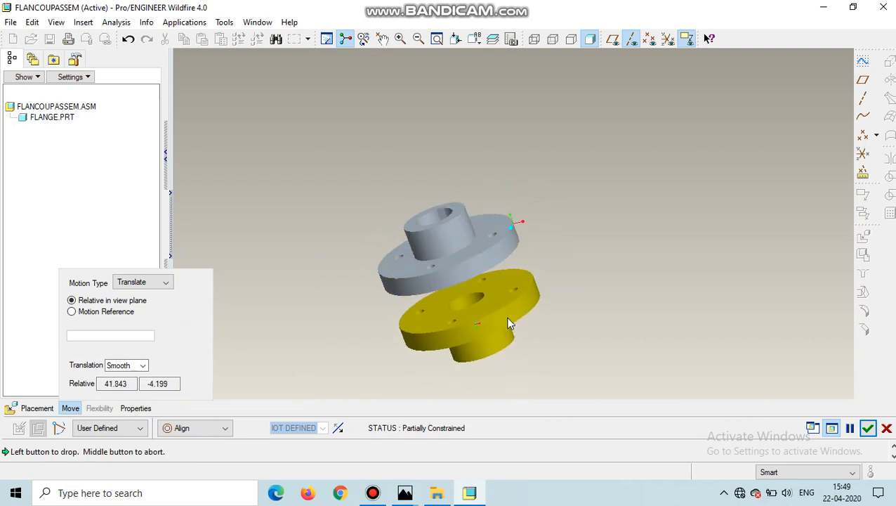
left_click(511, 323)
middle_click_drag(593, 309, 678, 230)
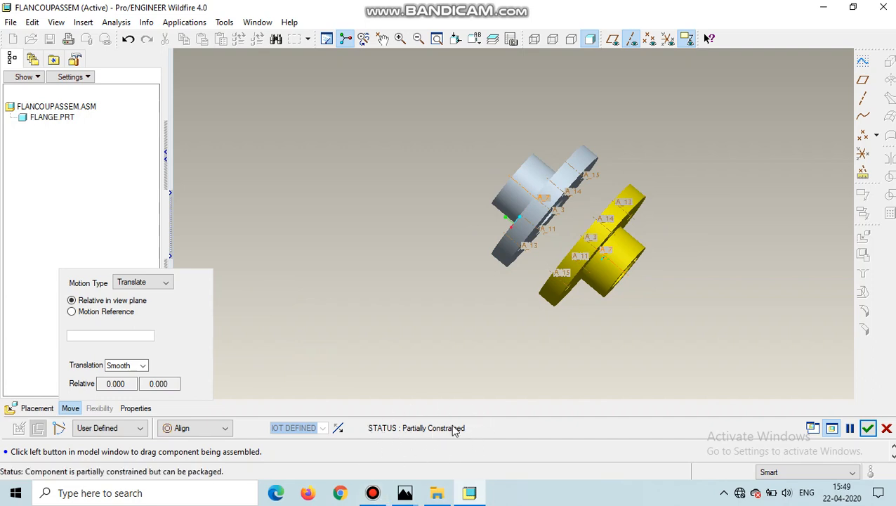
Step: Add a coincident Mate constraint between the flat disc faces of the two flanges and accept the second flange's placement
left_click(30, 408)
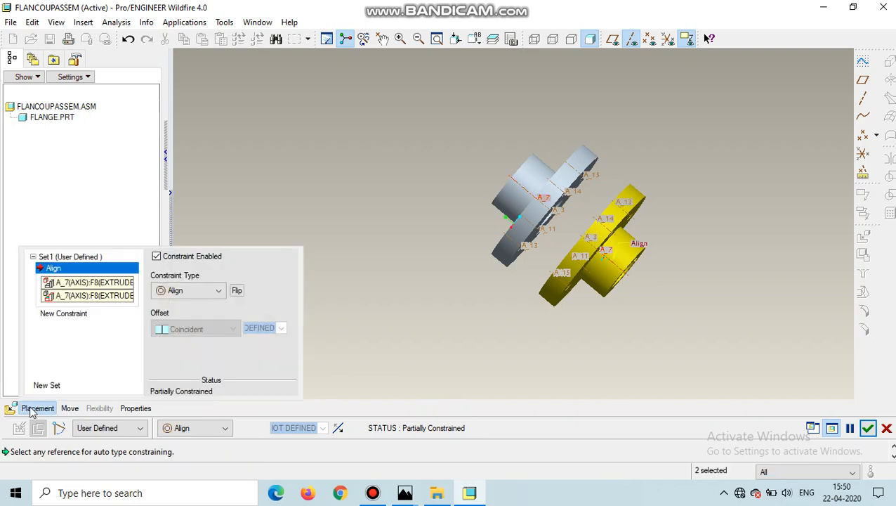
left_click(75, 318)
middle_click_drag(523, 346, 494, 316)
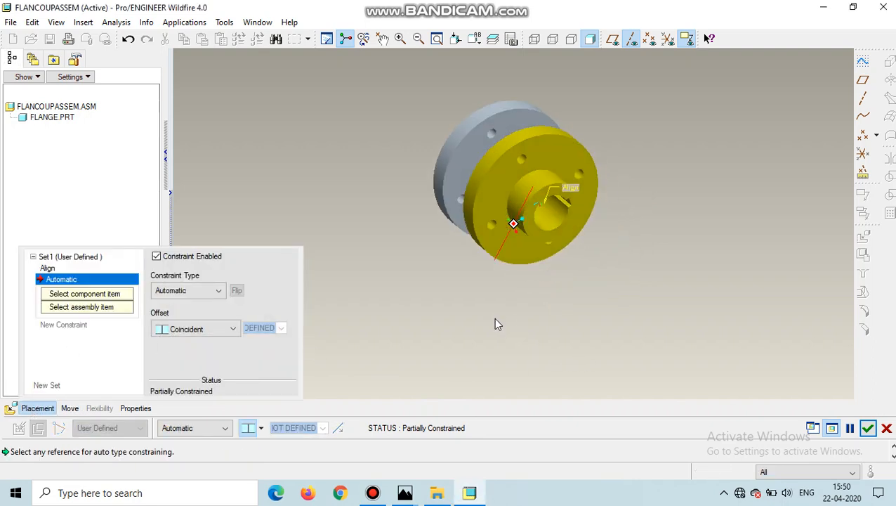
left_click(457, 171)
middle_click_drag(427, 296, 493, 326)
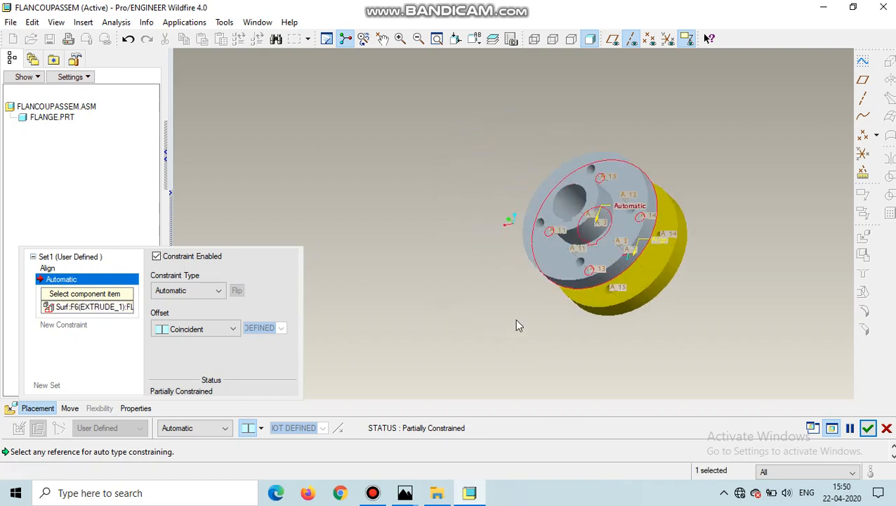
left_click(610, 298)
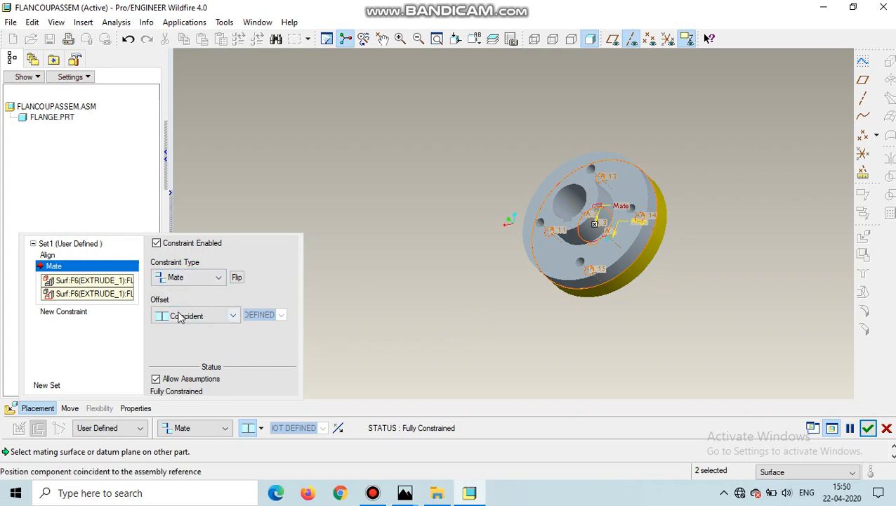
middle_click_drag(631, 309, 566, 292)
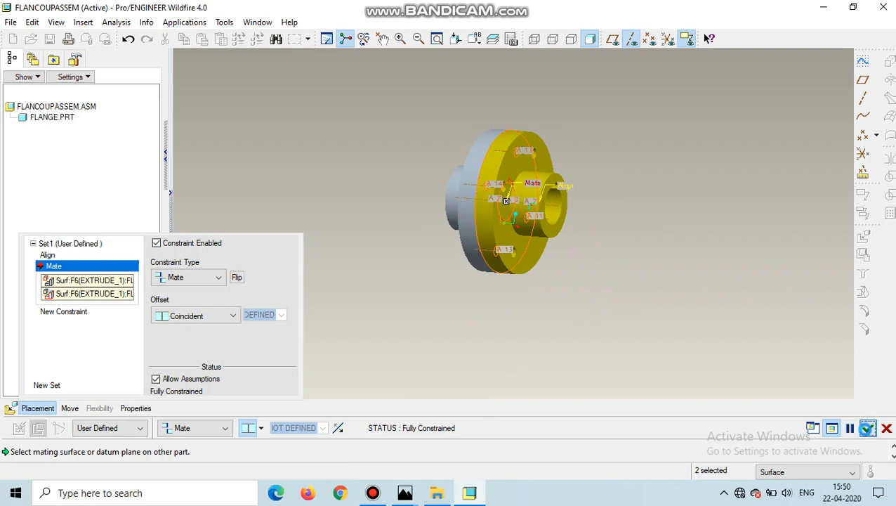
left_click(868, 428)
Step: Hide the second FLANGE.PRT in the assembly
middle_click_drag(620, 305, 720, 236)
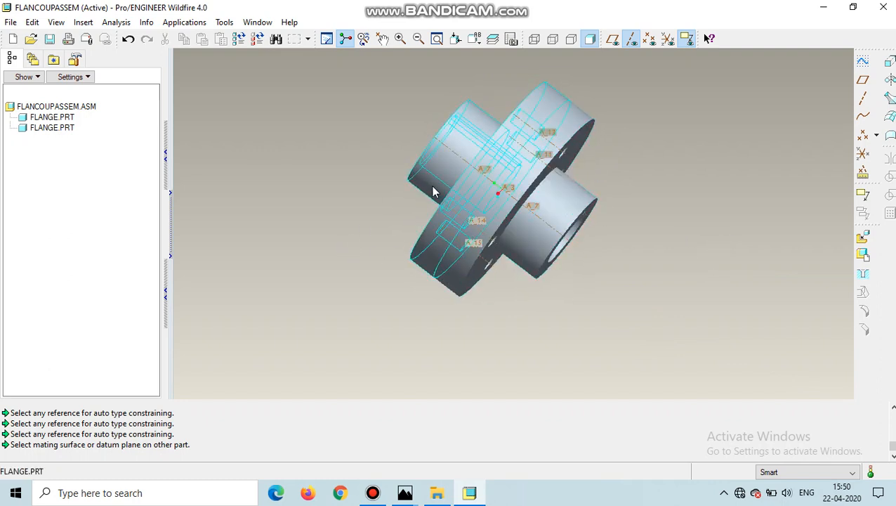
left_click(47, 134)
right_click(45, 133)
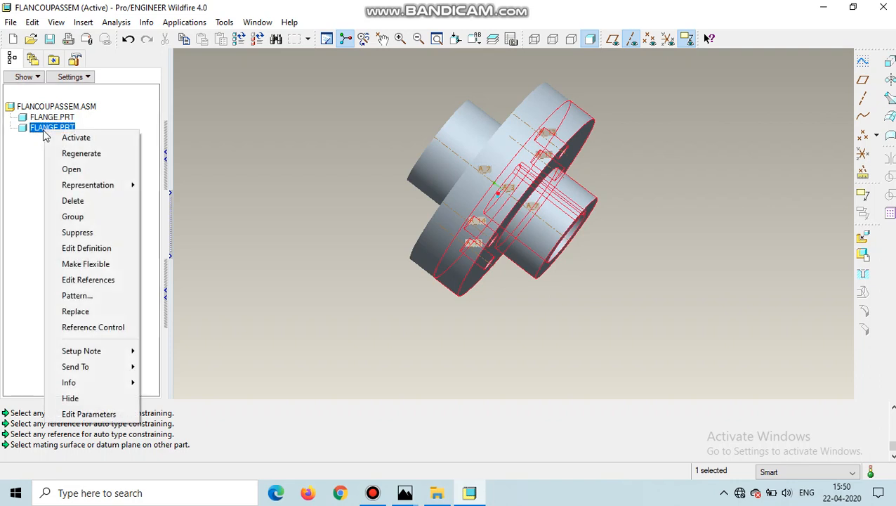
mouse_move(59, 186)
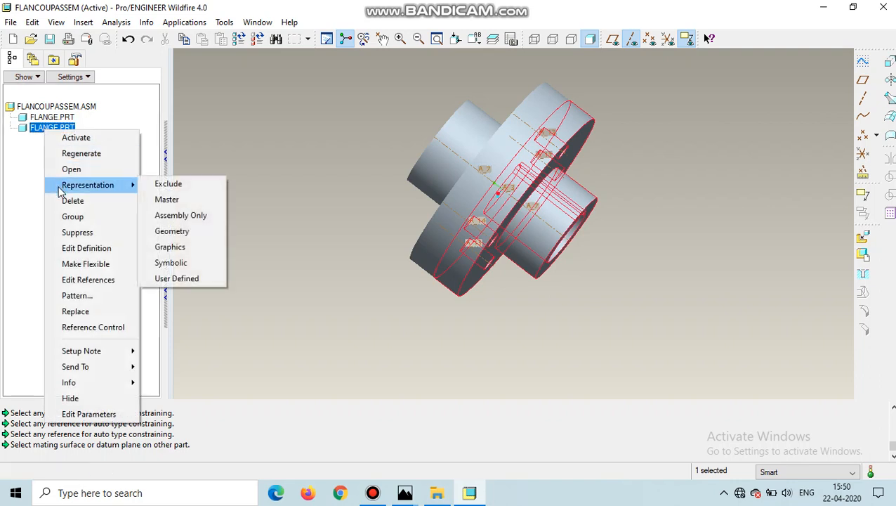
left_click(38, 132)
right_click(38, 130)
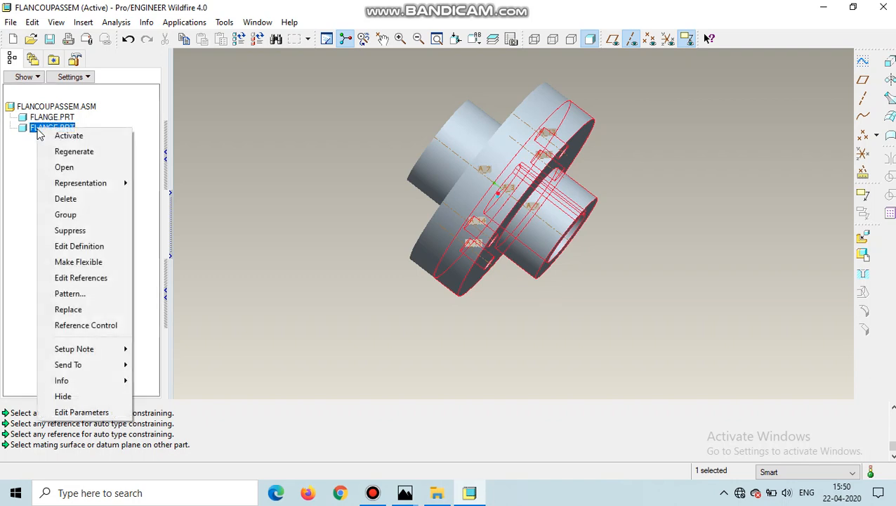
left_click(77, 136)
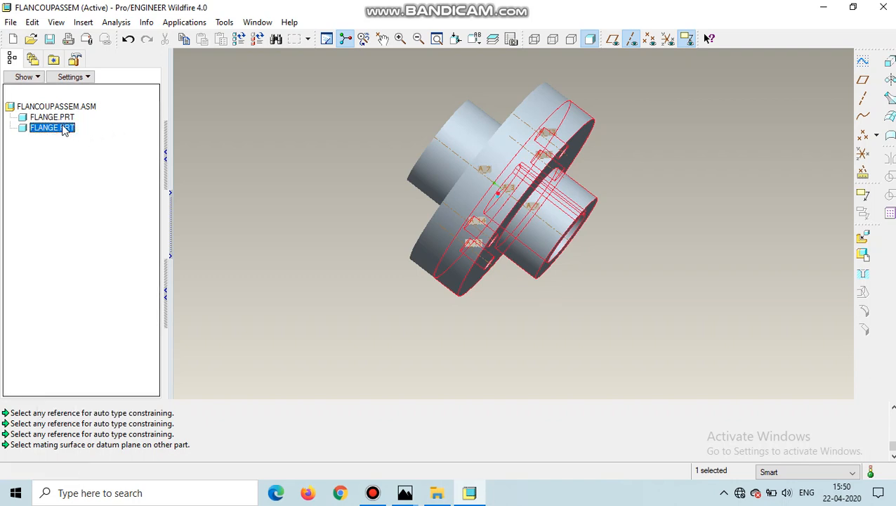
right_click(64, 130)
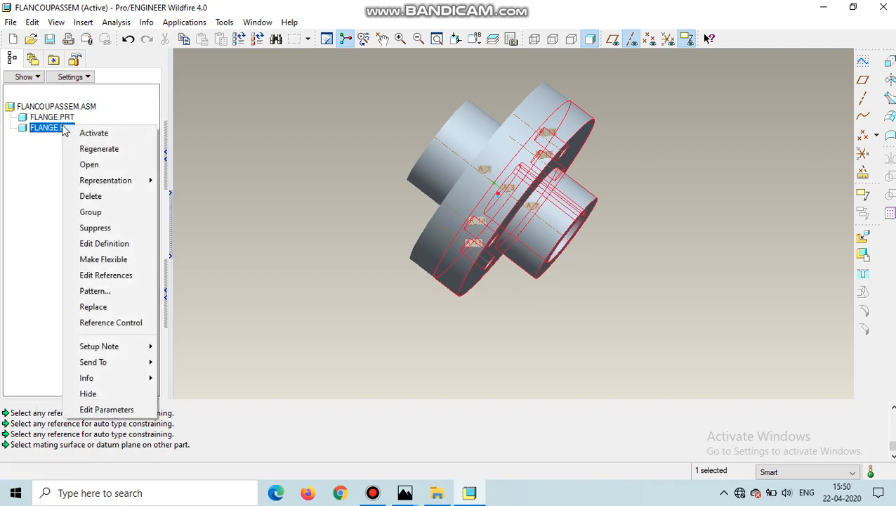
left_click(105, 395)
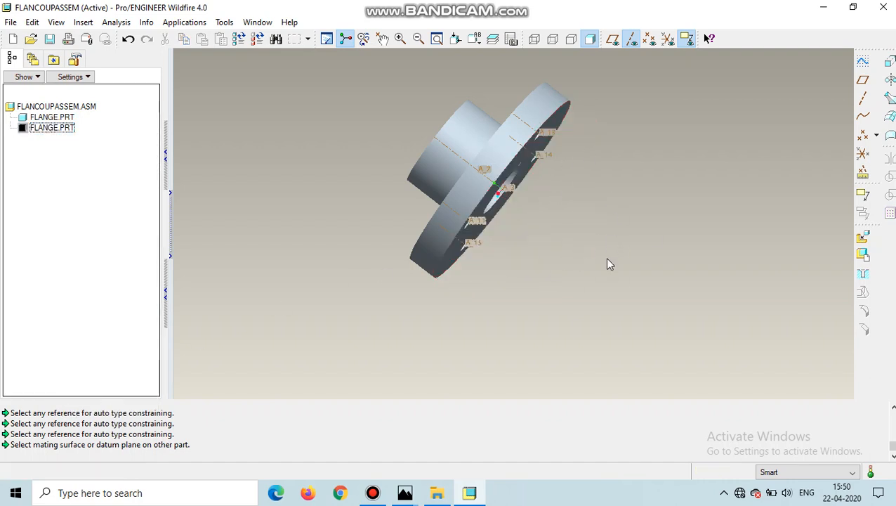
Step: Bring shaft.prt into the assembly as a new component
middle_click_drag(595, 255, 583, 223)
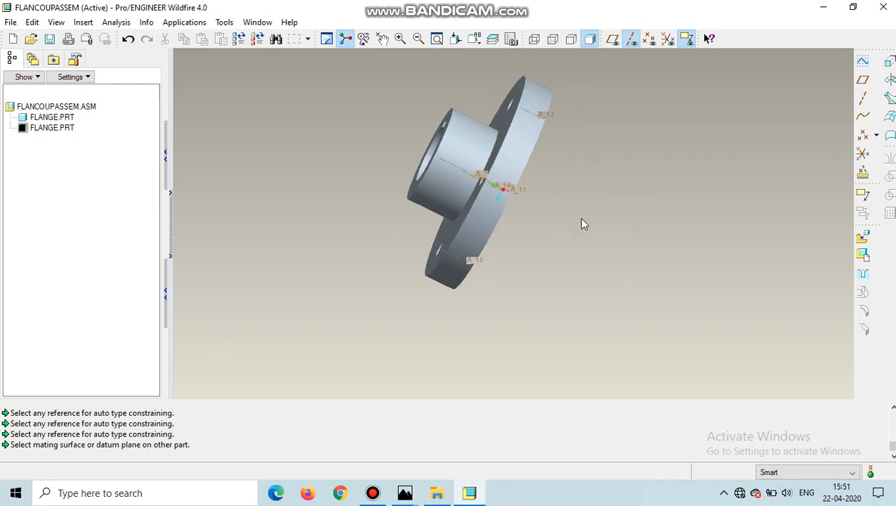
left_click(82, 22)
mouse_move(96, 40)
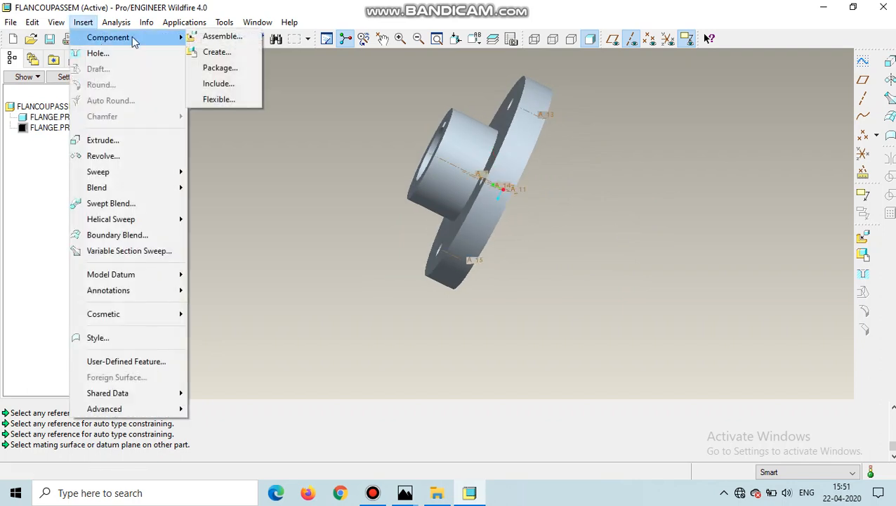
left_click(220, 36)
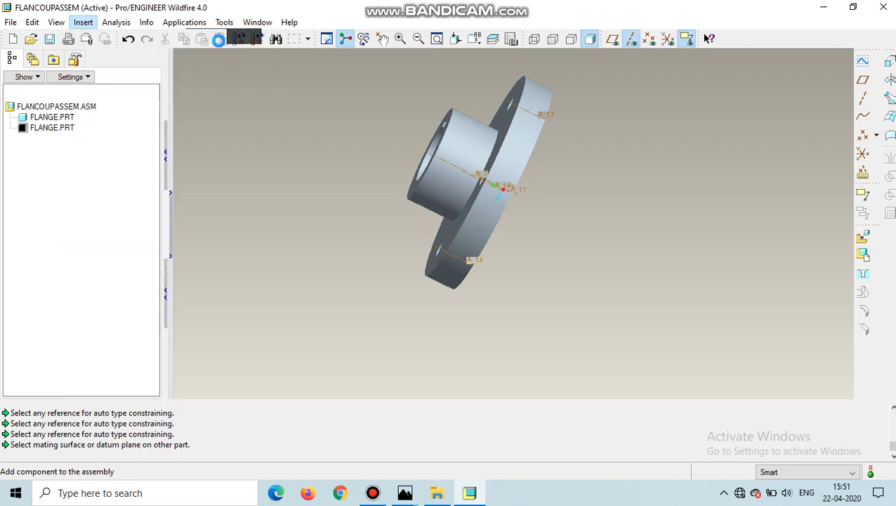
left_click(330, 213)
double_click(330, 213)
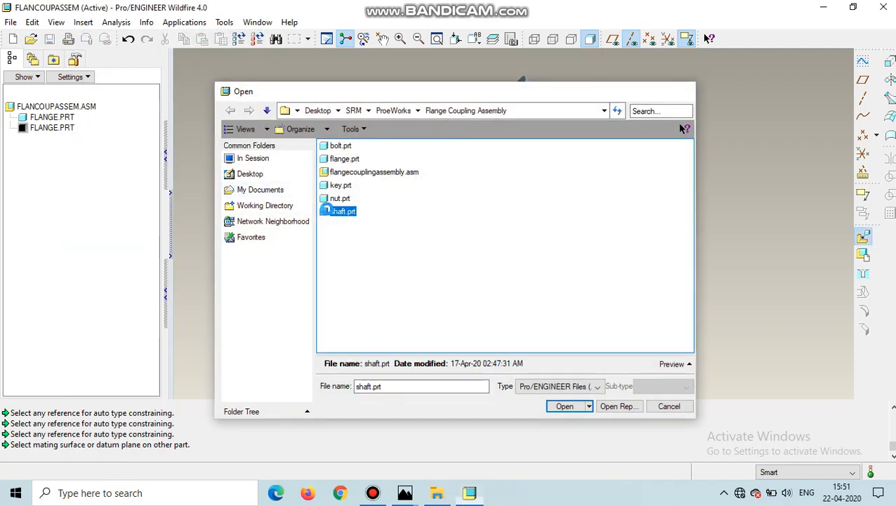
Step: Align the shaft's axis A_2 with the flange's bore axis A_7 and flip the shaft's orientation
mouse_move(603, 319)
middle_mouse_down()
mouse_move(564, 310)
mouse_move(589, 312)
mouse_move(595, 322)
middle_mouse_up()
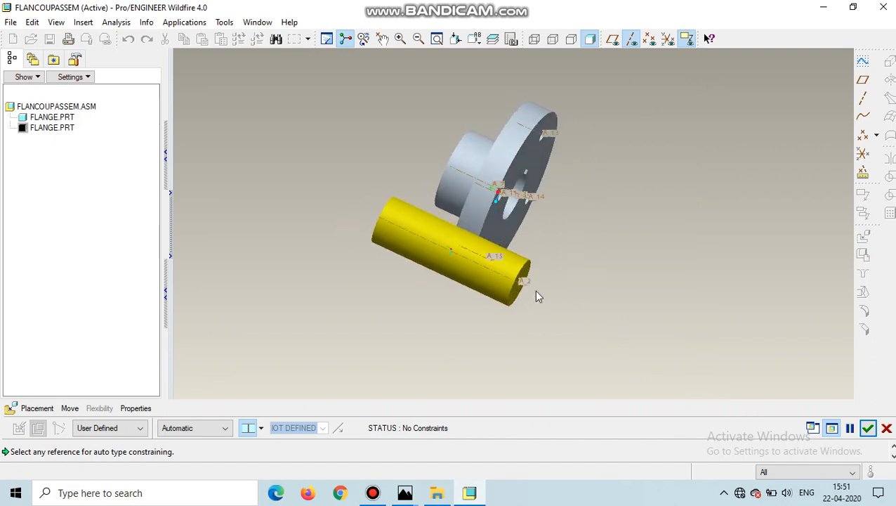
left_click(443, 251)
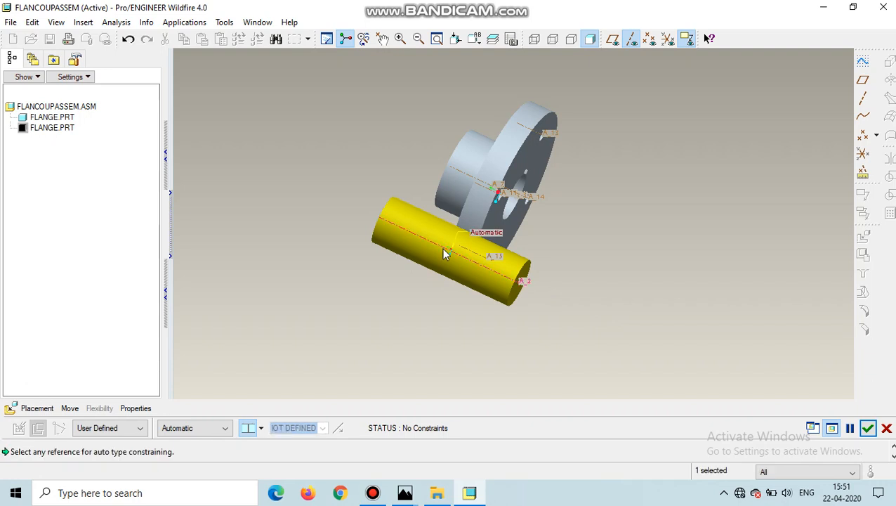
left_click(458, 170)
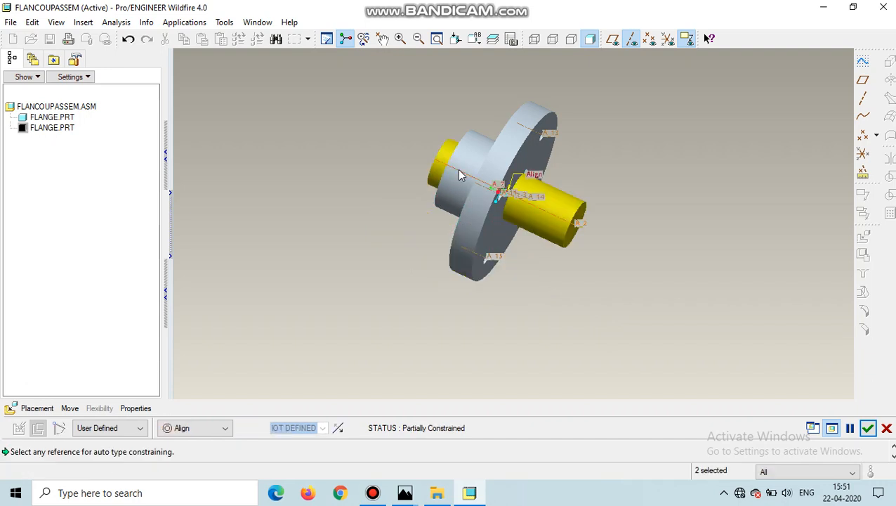
middle_click_drag(630, 269, 609, 314)
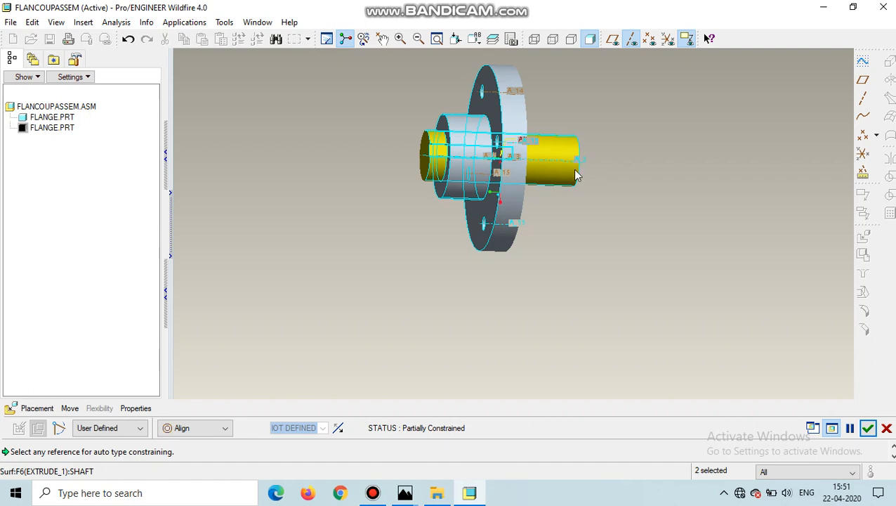
left_click(37, 408)
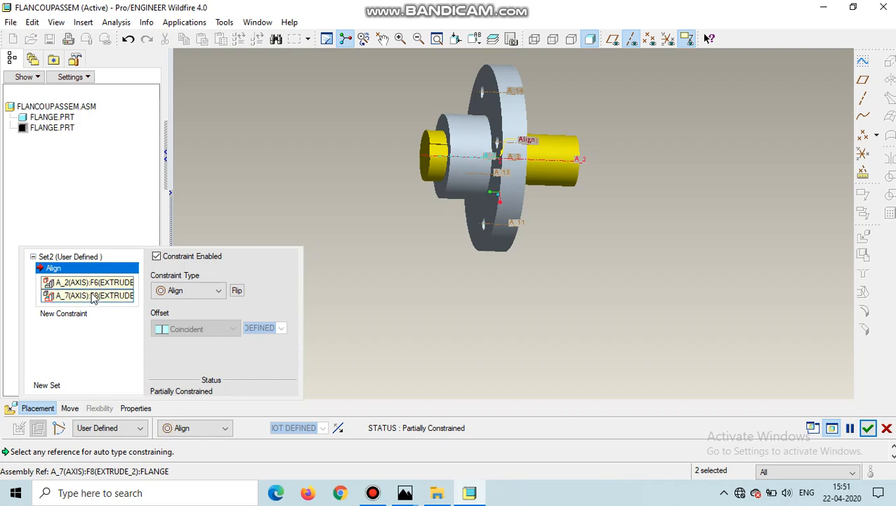
left_click(236, 293)
mouse_move(577, 203)
middle_mouse_down()
mouse_move(490, 212)
mouse_move(502, 217)
middle_mouse_up()
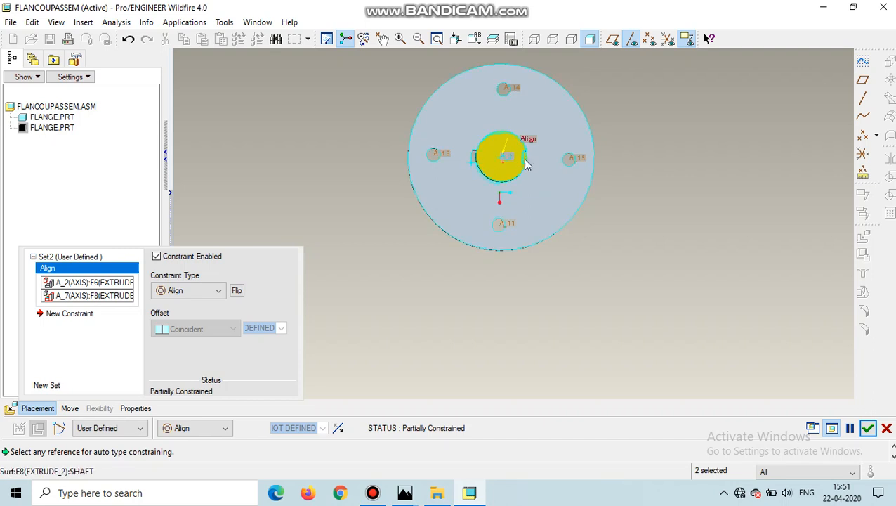
middle_click_drag(614, 234, 663, 228)
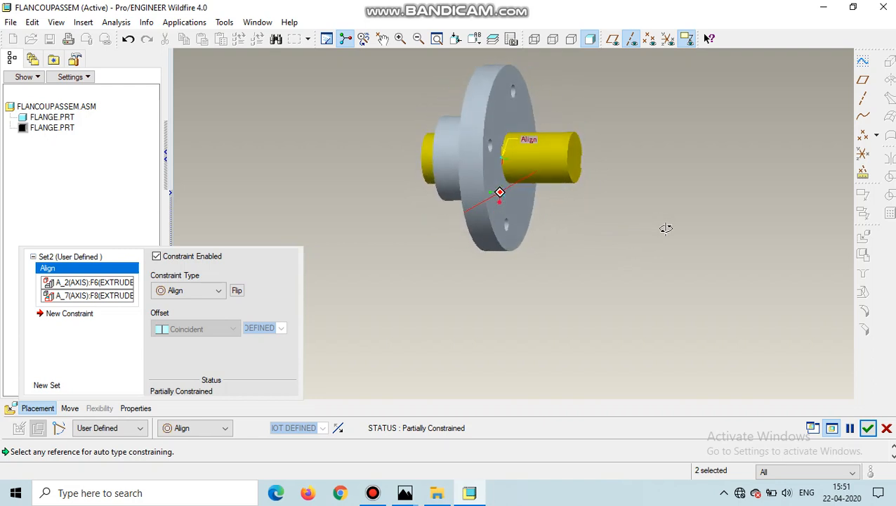
Step: Translate the shaft along its axis until it is completely outside the flange bore on the hub side
left_click(78, 410)
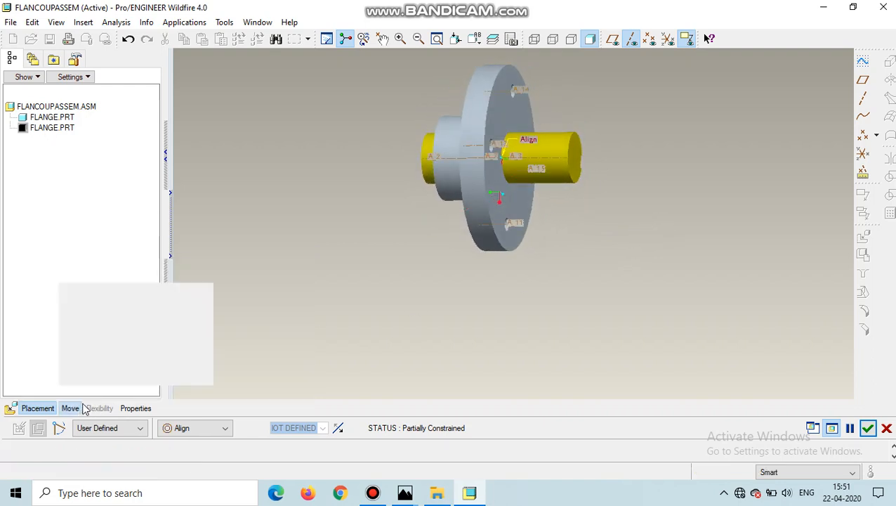
left_click(428, 166)
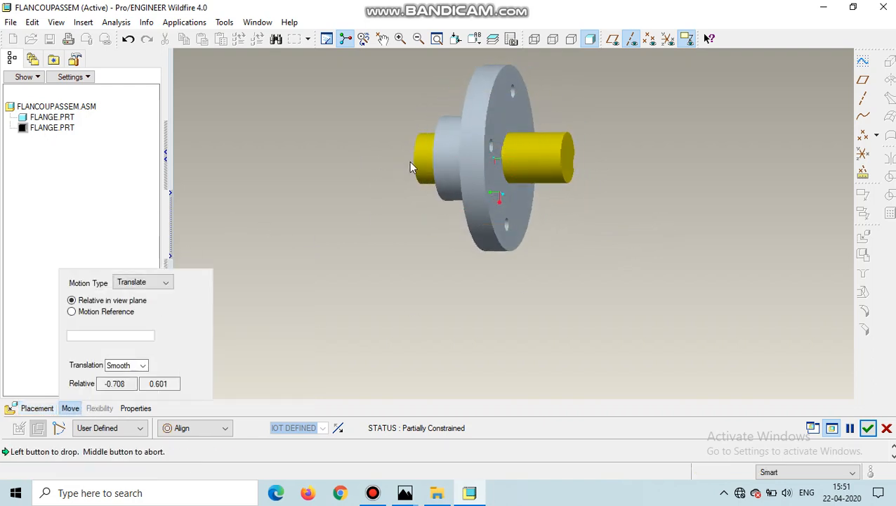
left_click(260, 156)
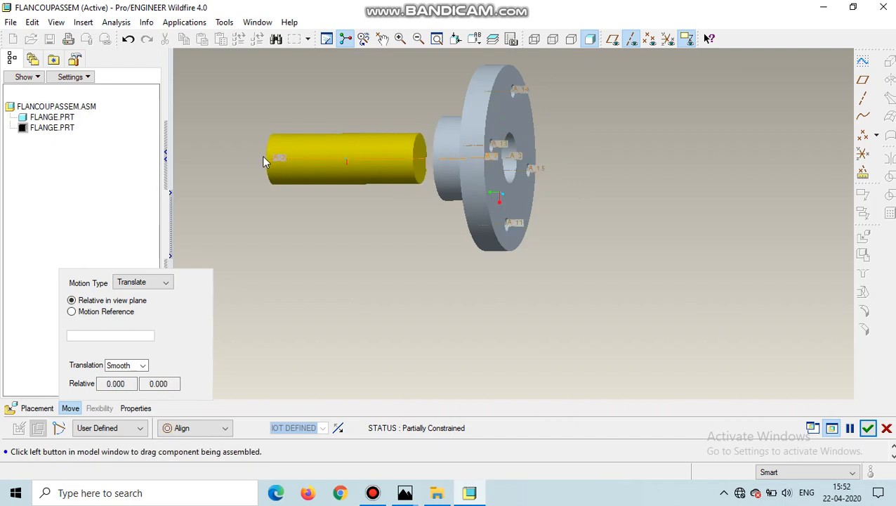
Step: Add a coincident Align constraint between the shaft's keyway face and the matching keyway face in the flange bore
left_click(37, 408)
left_click(78, 315)
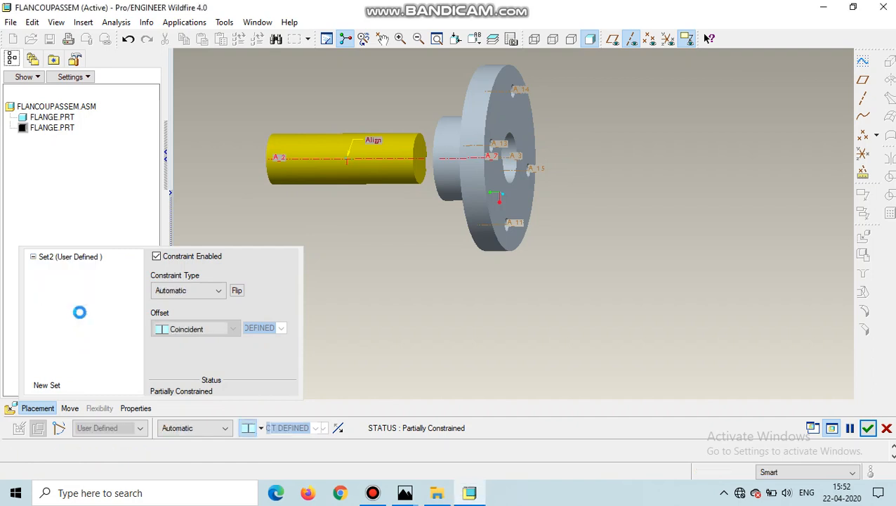
middle_click_drag(371, 235, 475, 330)
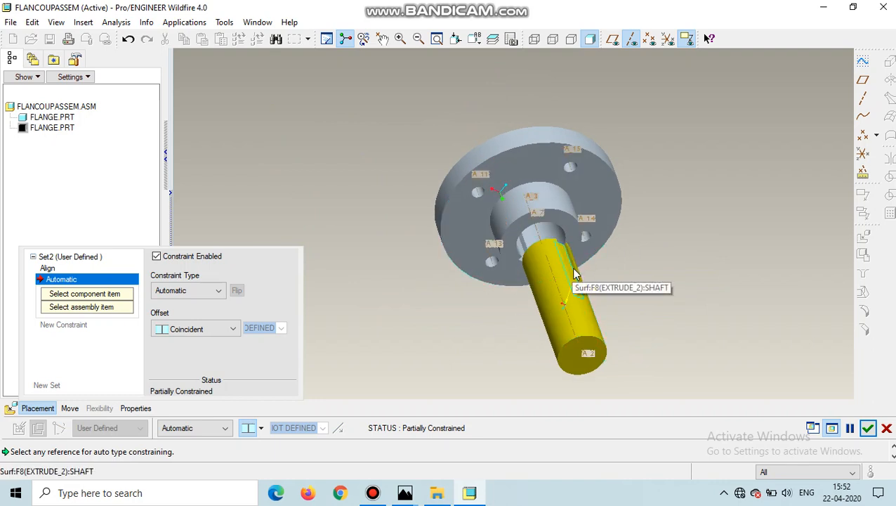
left_click(573, 268)
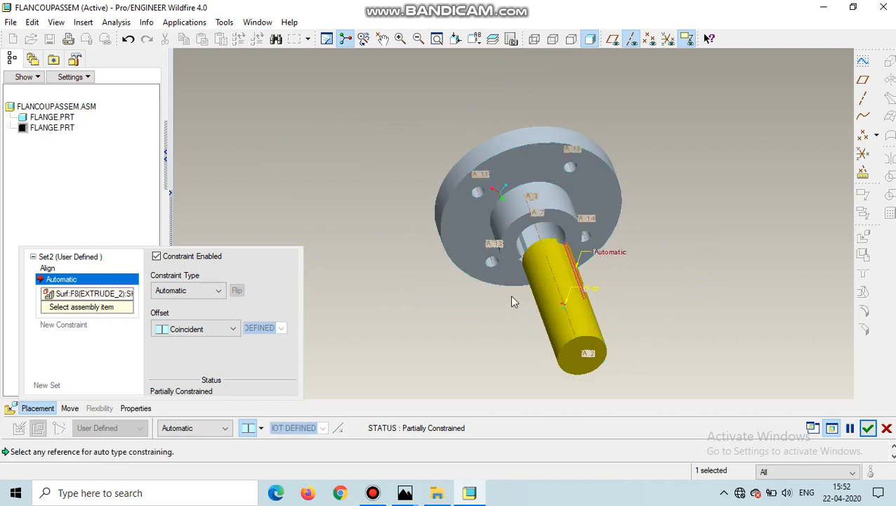
mouse_move(606, 258)
middle_mouse_down()
mouse_move(626, 261)
mouse_move(618, 252)
middle_mouse_up()
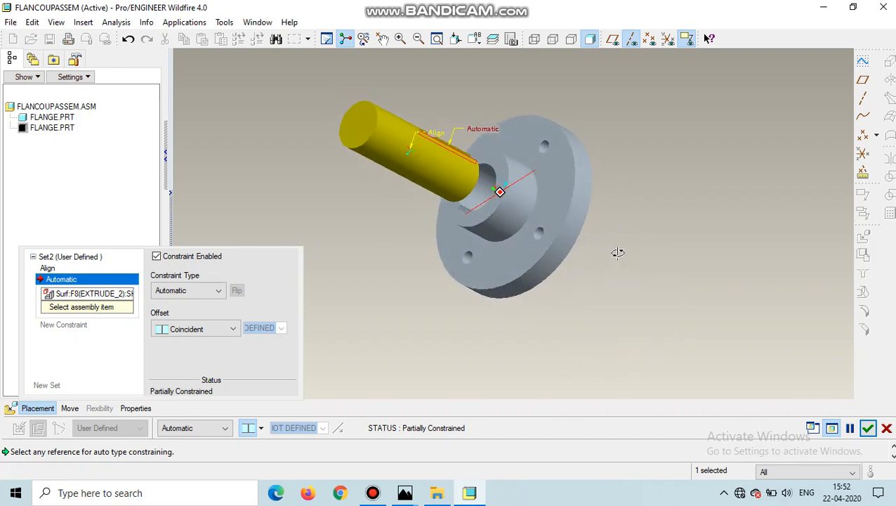
left_click(467, 214)
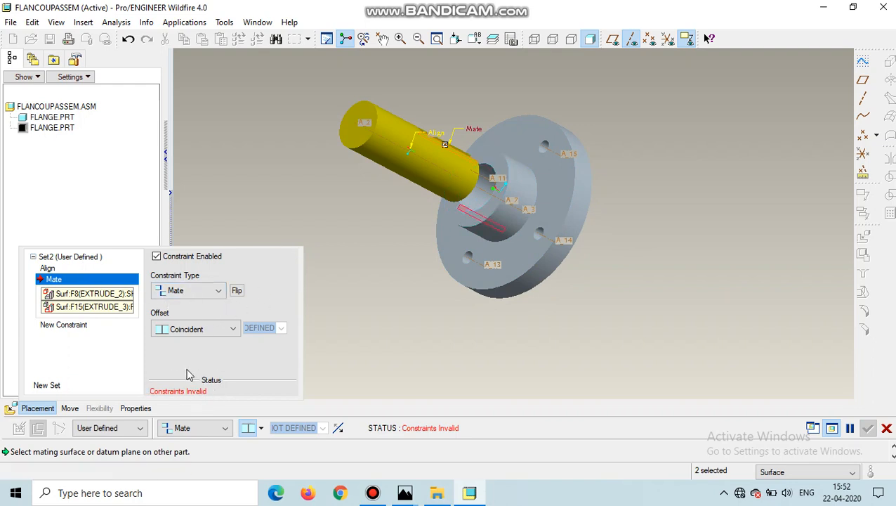
left_click(219, 290)
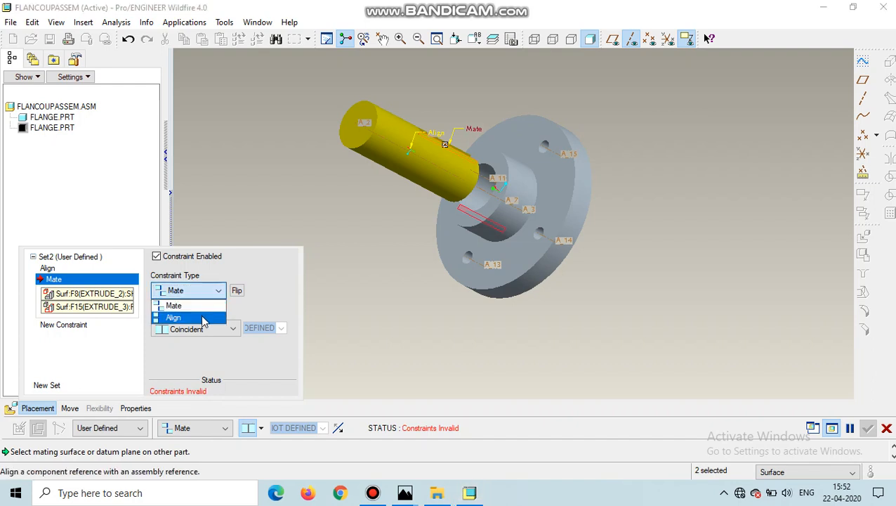
left_click(201, 316)
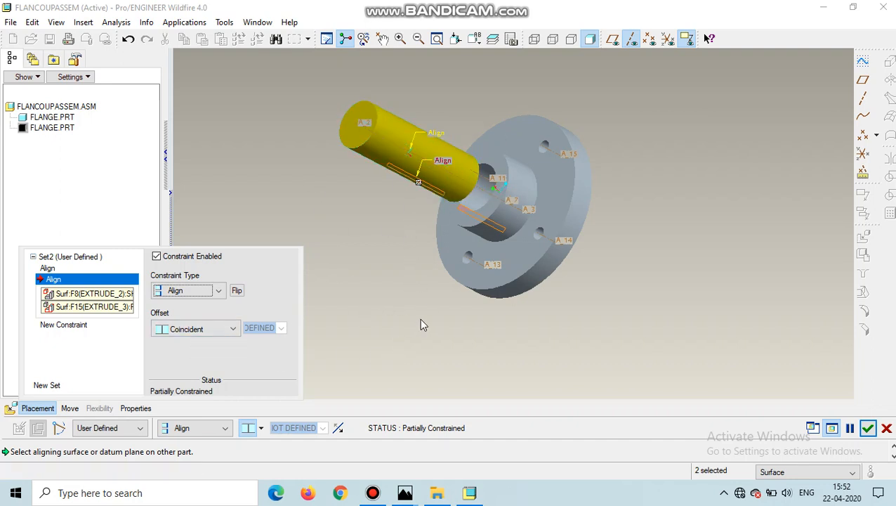
mouse_move(431, 307)
middle_mouse_down()
mouse_move(363, 320)
mouse_move(327, 304)
mouse_move(418, 308)
middle_mouse_up()
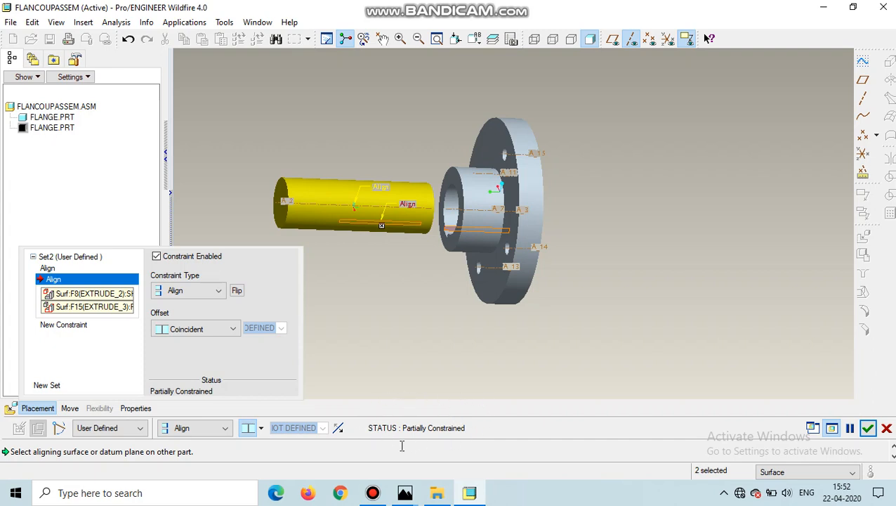
Step: Align the shaft's end face coincident with the flange's flat outer face and accept the shaft placement
left_click(71, 328)
middle_click_drag(450, 286, 370, 294)
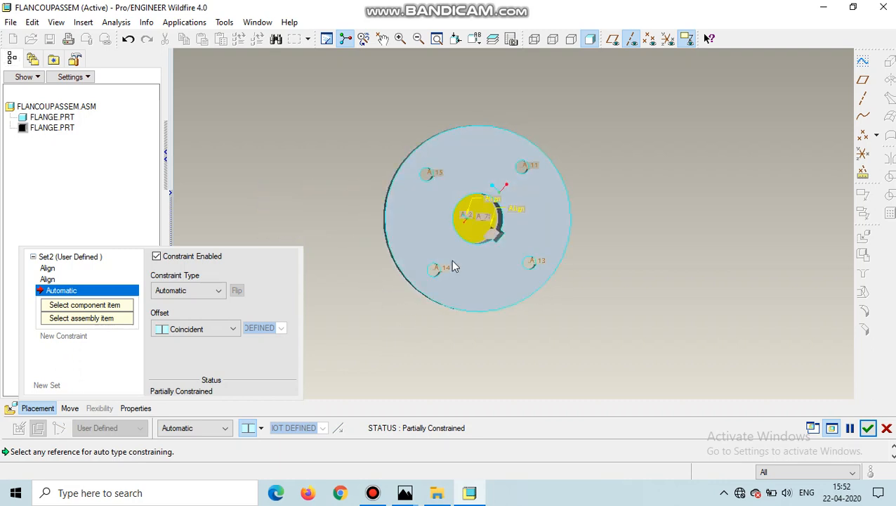
left_click(480, 234)
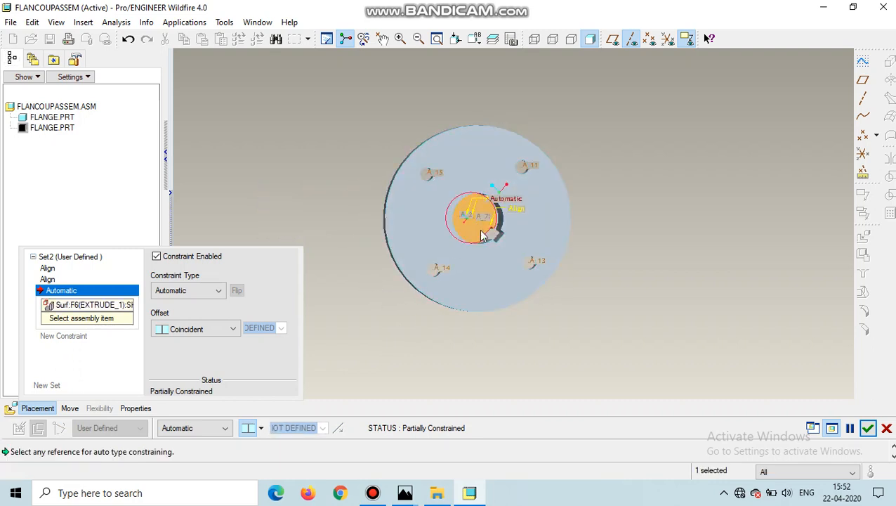
left_click(436, 239)
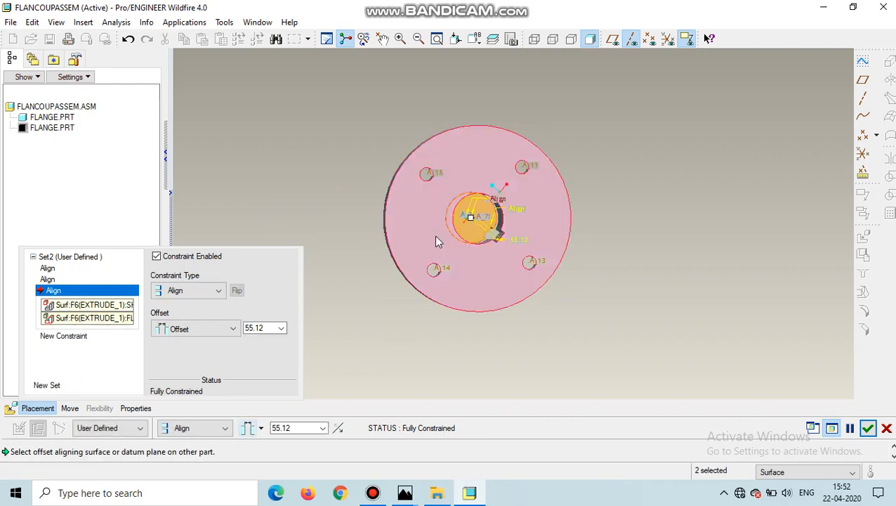
left_click(214, 330)
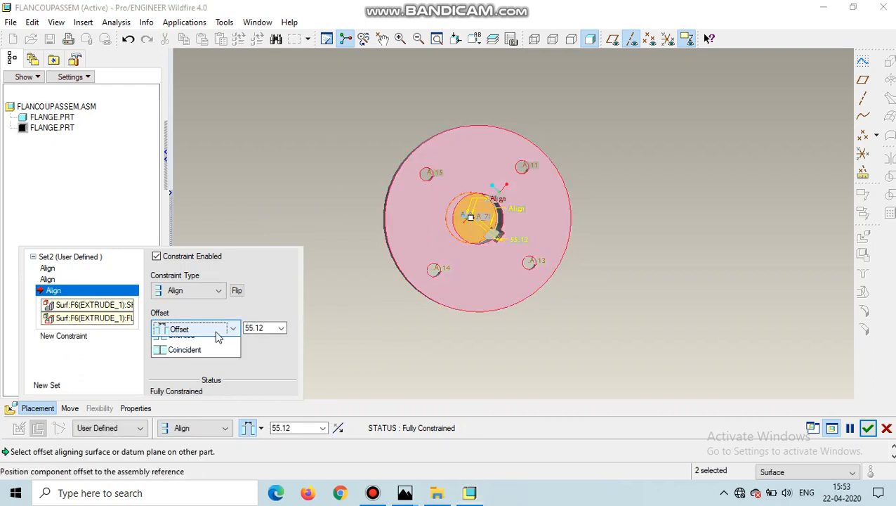
left_click(204, 373)
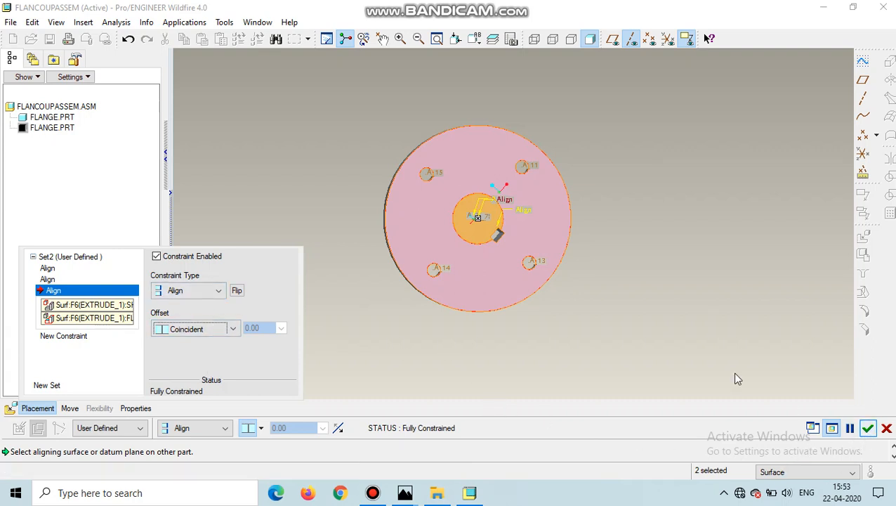
middle_click_drag(596, 309, 590, 242)
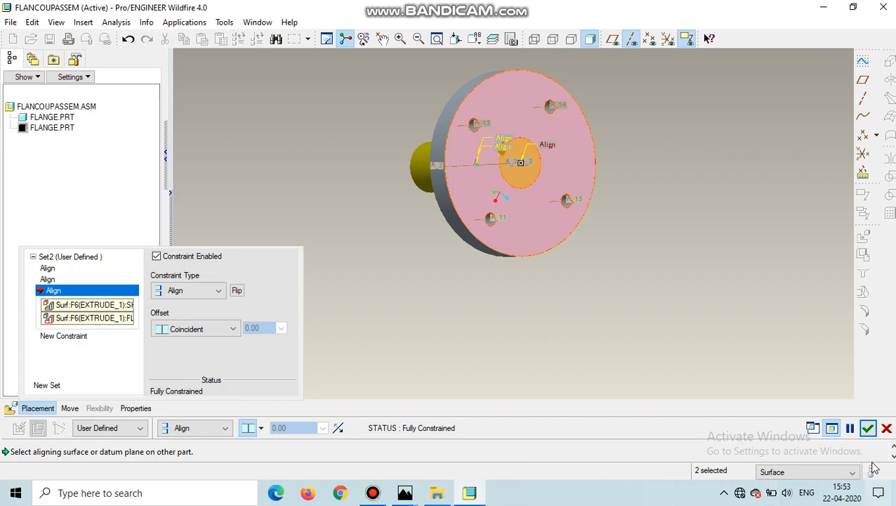
left_click(868, 427)
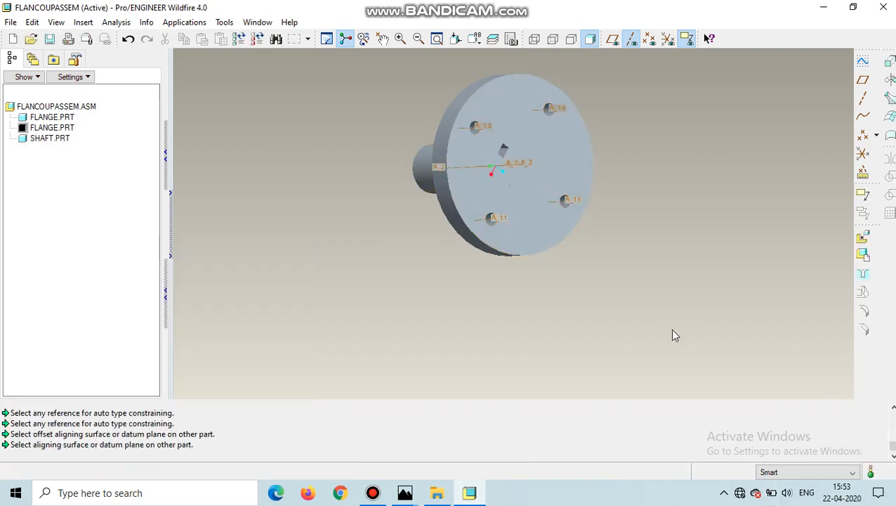
Step: Unhide the second FLANGE.PRT and hide the first FLANGE.PRT and SHAFT.PRT in the assembly
right_click(43, 134)
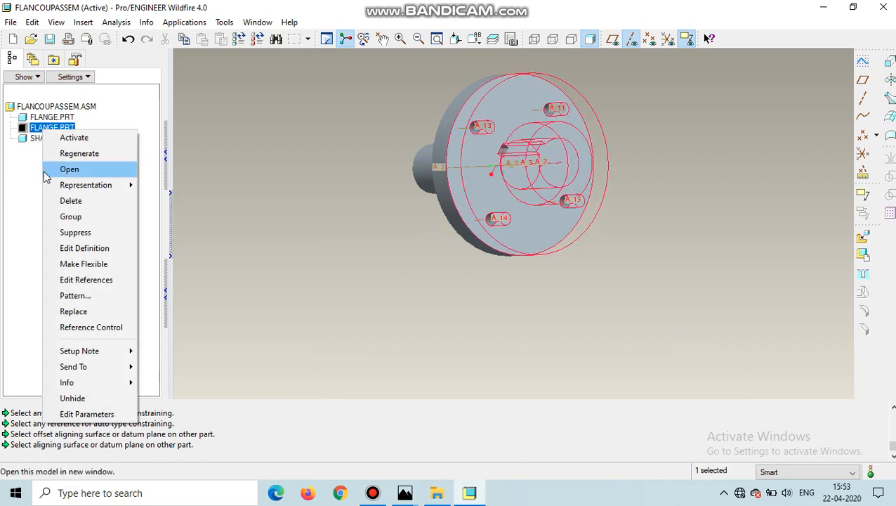
left_click(73, 398)
right_click(42, 118)
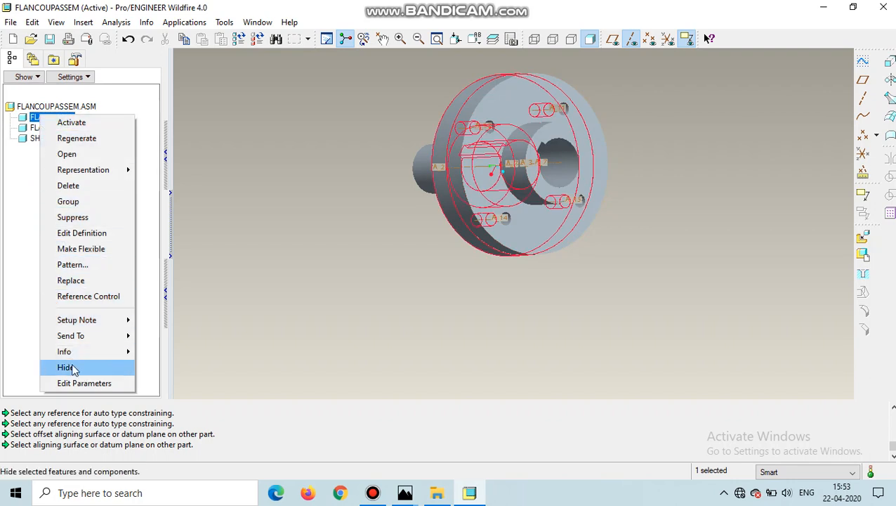
left_click(70, 367)
right_click(47, 140)
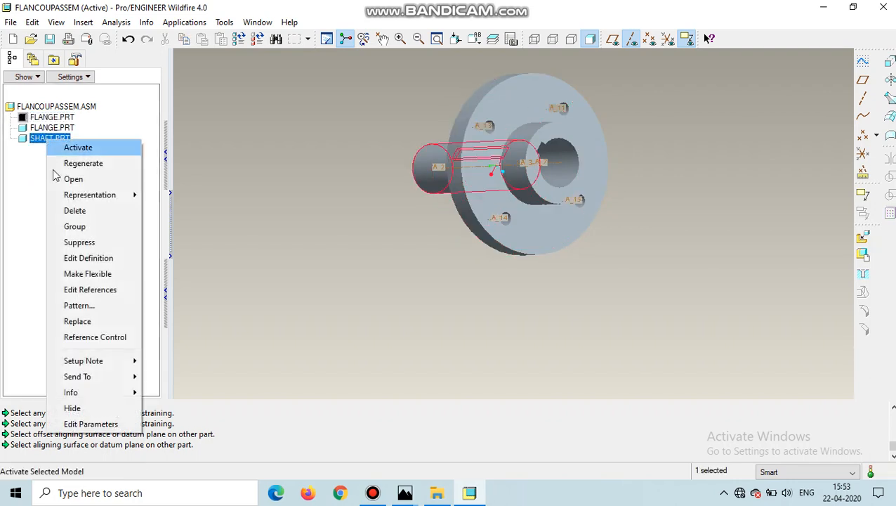
left_click(85, 412)
mouse_move(544, 289)
middle_mouse_down()
mouse_move(526, 296)
mouse_move(536, 310)
mouse_move(500, 279)
mouse_move(462, 288)
mouse_move(524, 302)
mouse_move(512, 286)
mouse_move(532, 296)
middle_mouse_up()
Step: Bring a second shaft.prt into the assembly as a component
left_click(84, 22)
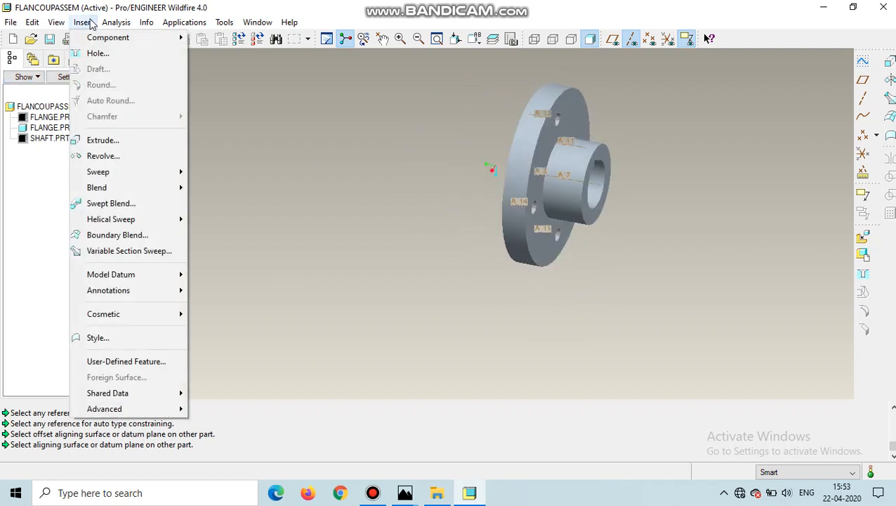
mouse_move(98, 38)
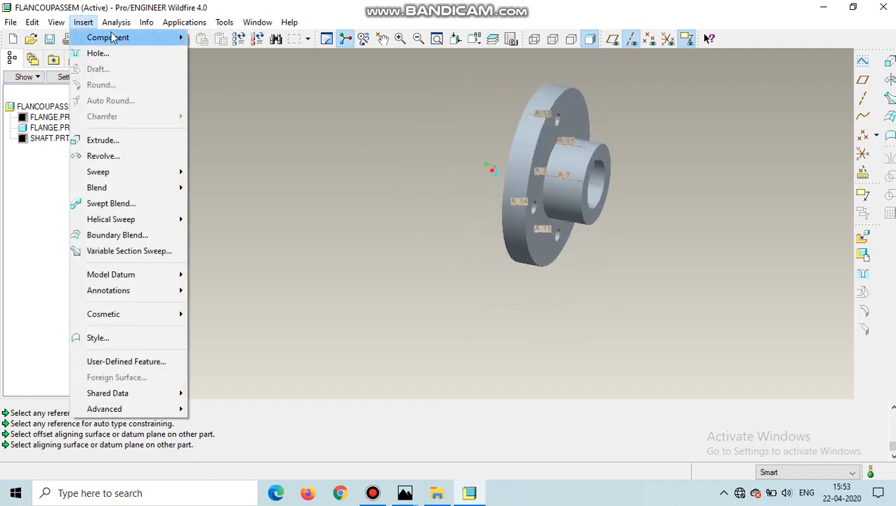
mouse_move(161, 37)
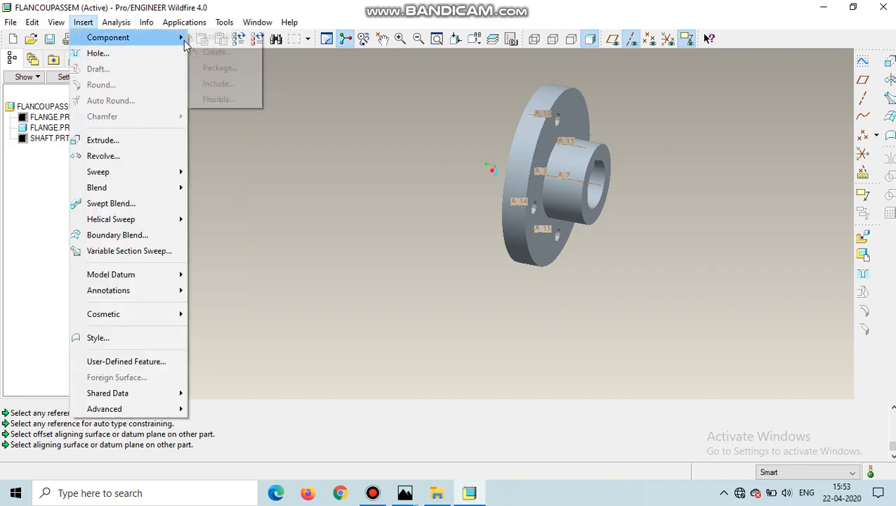
left_click(220, 38)
double_click(343, 213)
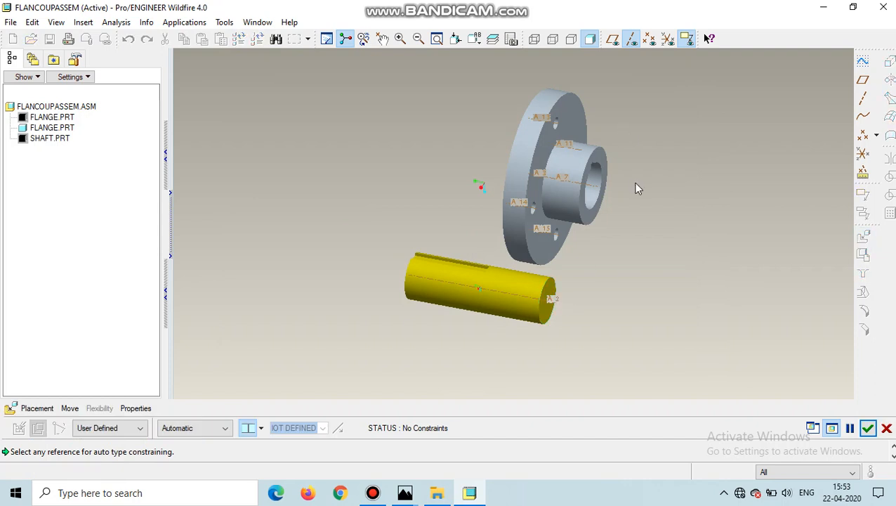
Step: Align the second shaft's axis A_2 with the visible flange's bore axis A_7
middle_click_drag(596, 221, 571, 224)
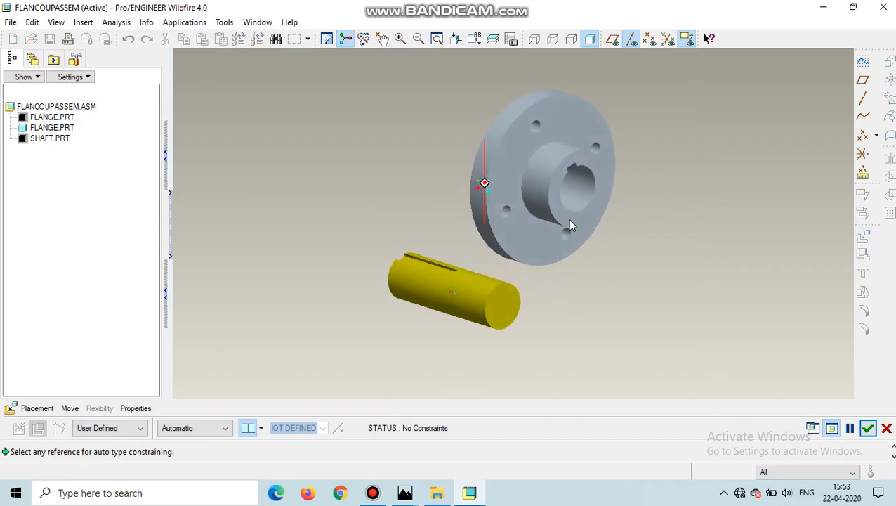
left_click(499, 305)
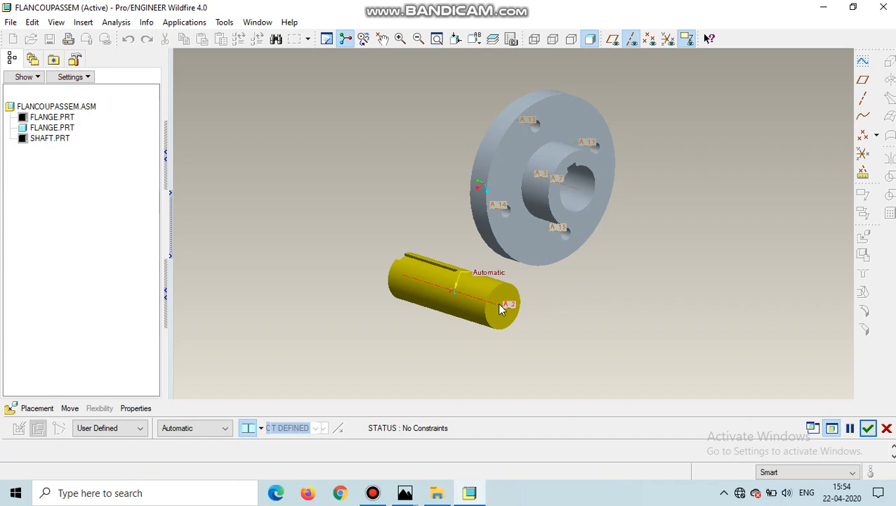
left_click(572, 188)
Step: Translate the second shaft along its axis until it is clear of the bore on the flange's flat-face side
middle_click_drag(611, 271, 694, 293)
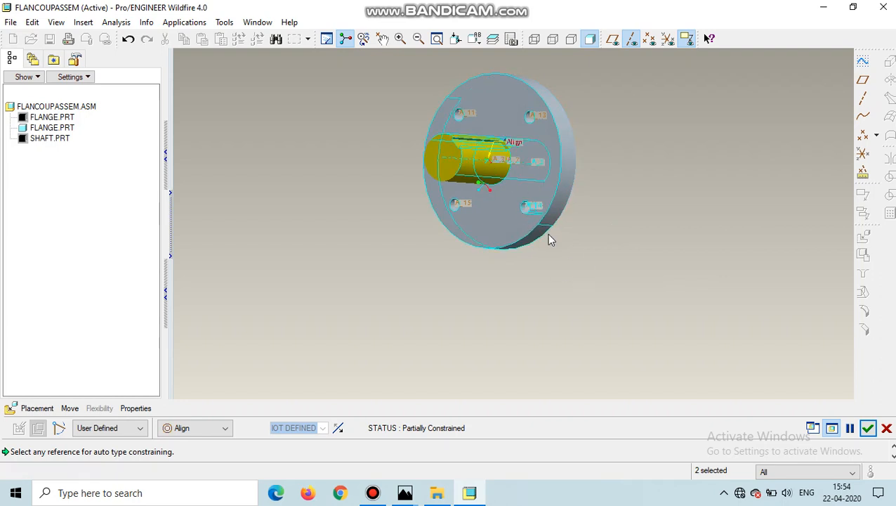
middle_click_drag(646, 242, 540, 268)
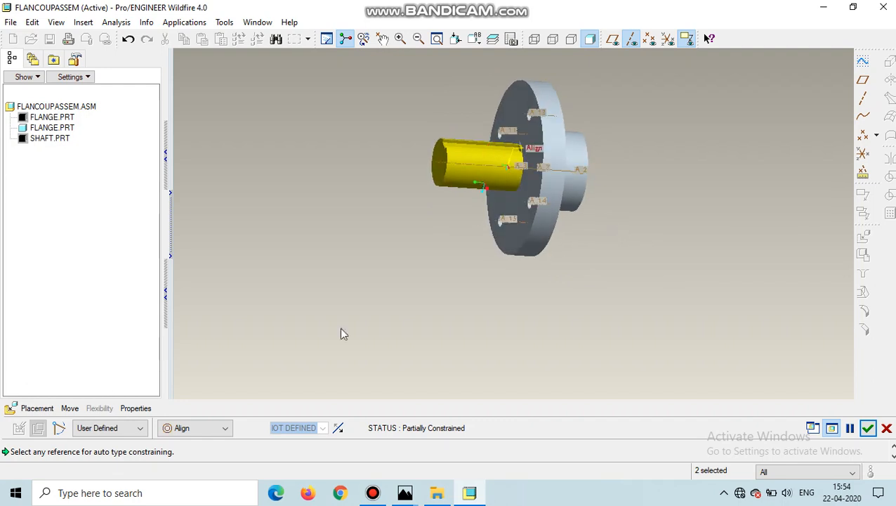
left_click(71, 408)
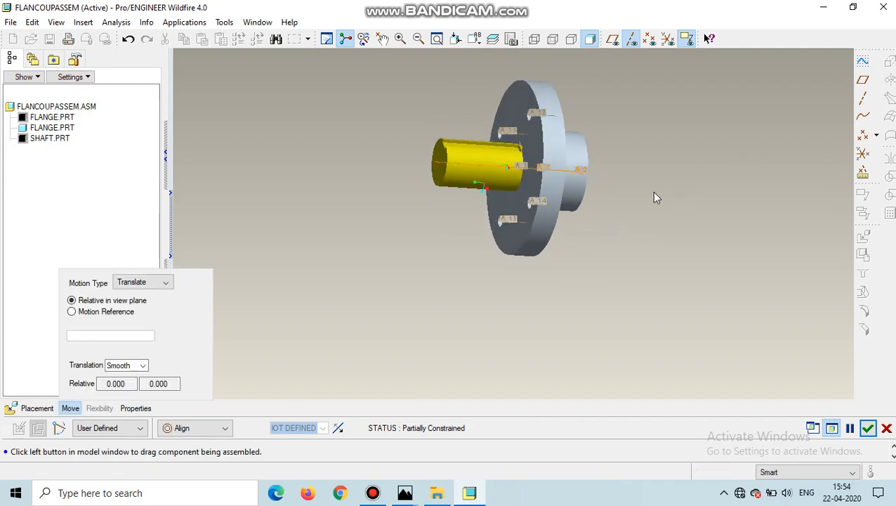
left_click(469, 168)
left_click(362, 151)
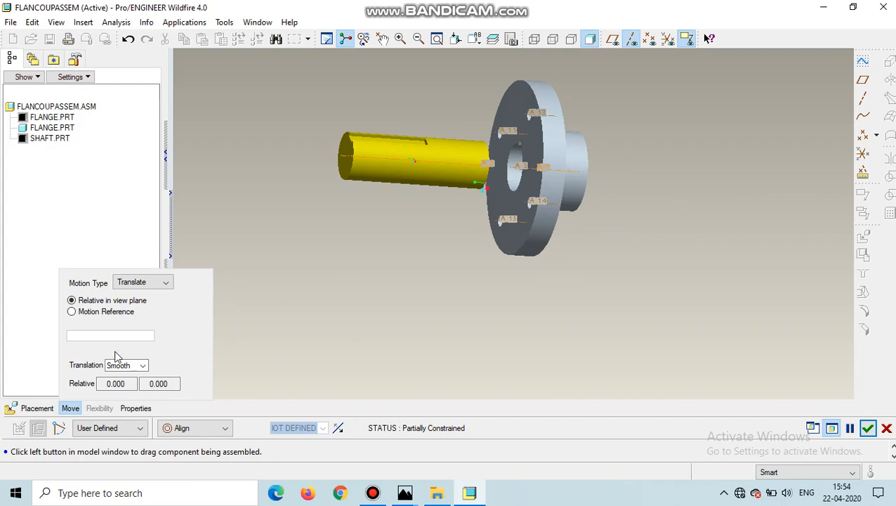
Step: Add a coincident Align constraint between the second shaft's keyway face and the visible flange's keyway face
left_click(38, 408)
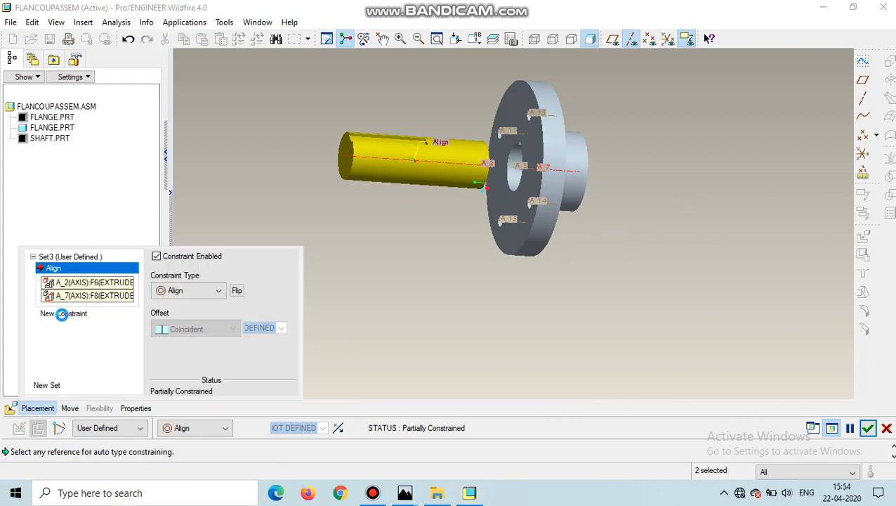
left_click(60, 314)
mouse_move(380, 256)
middle_mouse_down()
mouse_move(386, 271)
mouse_move(393, 251)
middle_mouse_up()
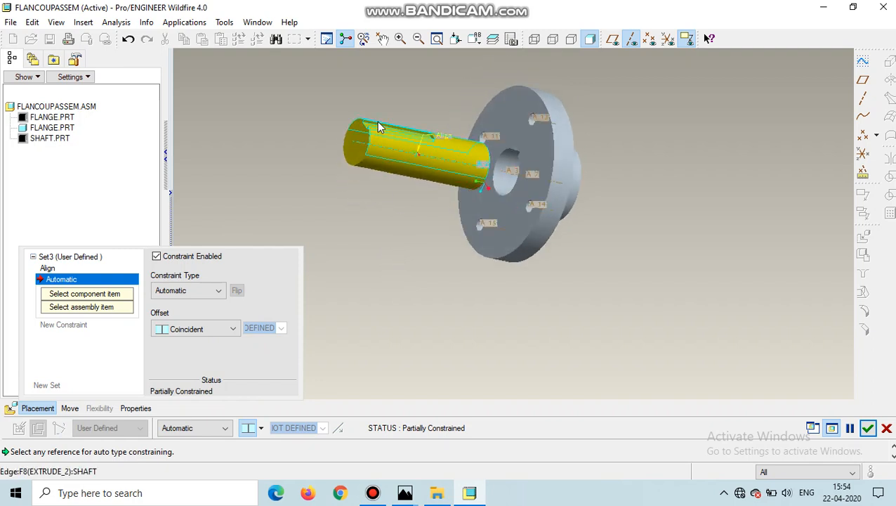
middle_click_drag(360, 144, 356, 170)
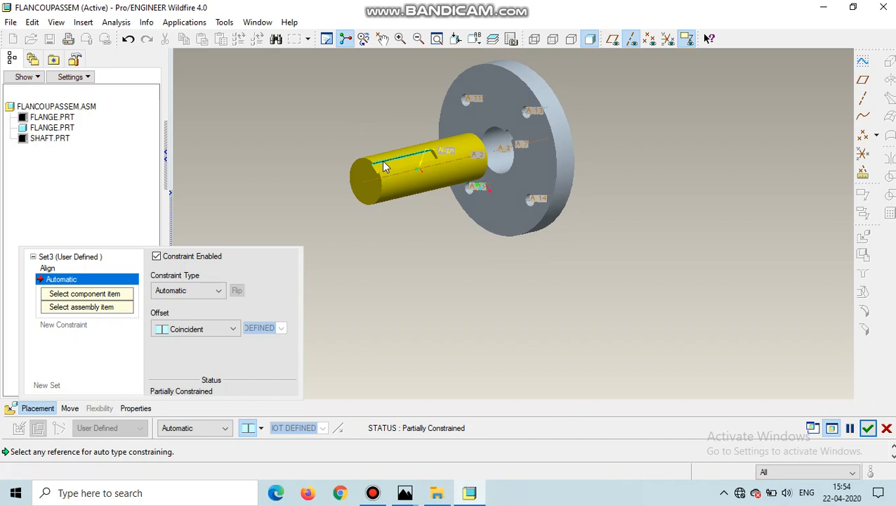
left_click(384, 166)
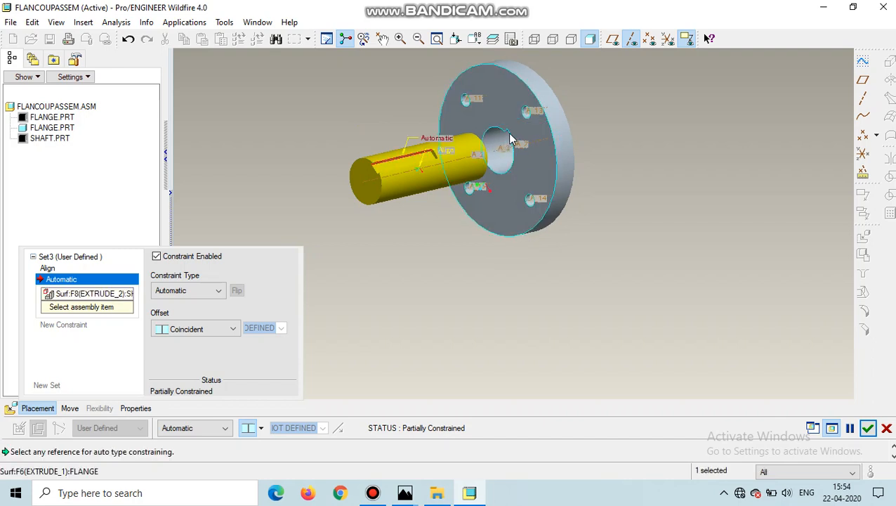
middle_click_drag(513, 159, 584, 186)
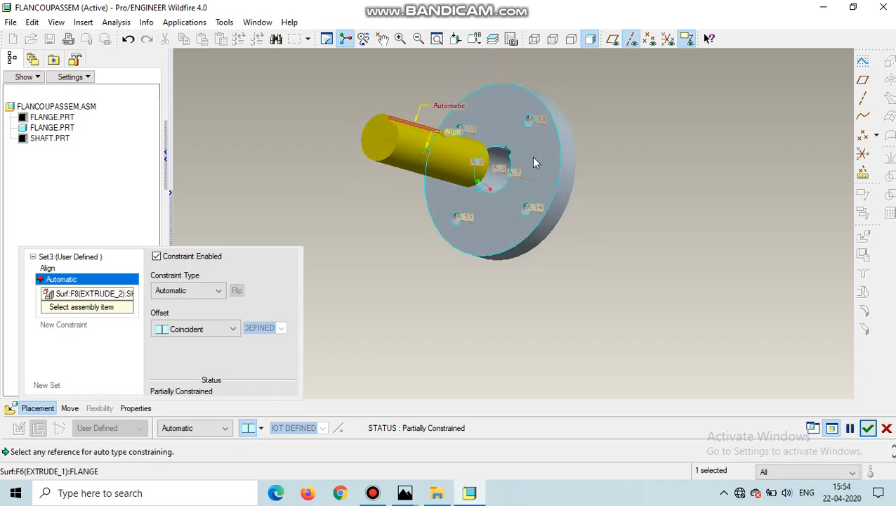
left_click(515, 160)
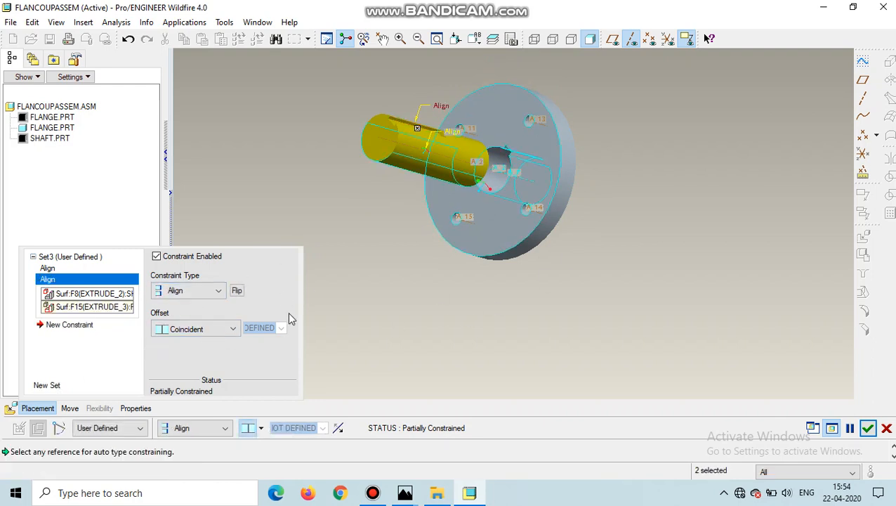
Step: Align the second shaft's keyway-end face coincident with the visible flange's flat face and accept the placement
left_click(55, 324)
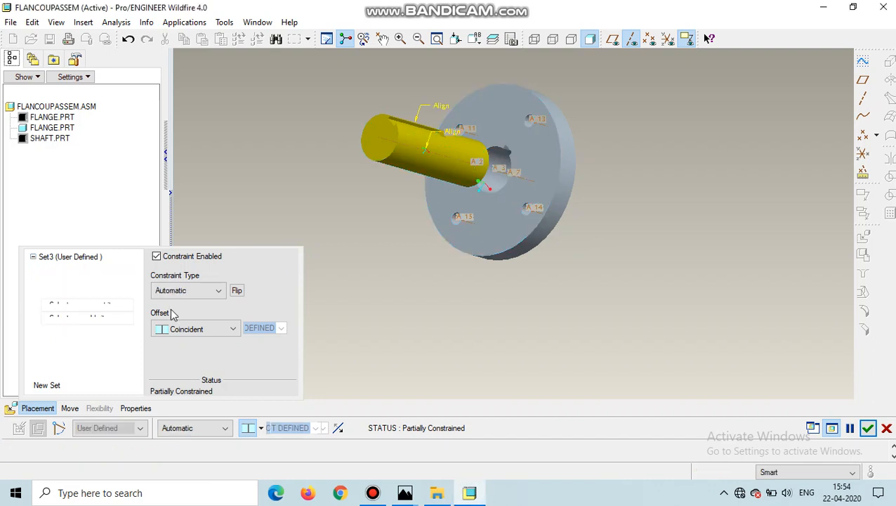
middle_click_drag(379, 233, 542, 298)
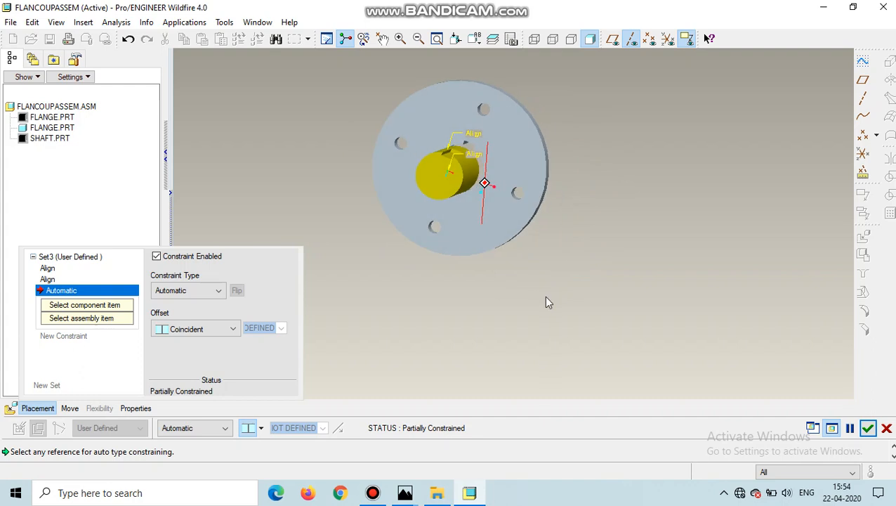
left_click(436, 172)
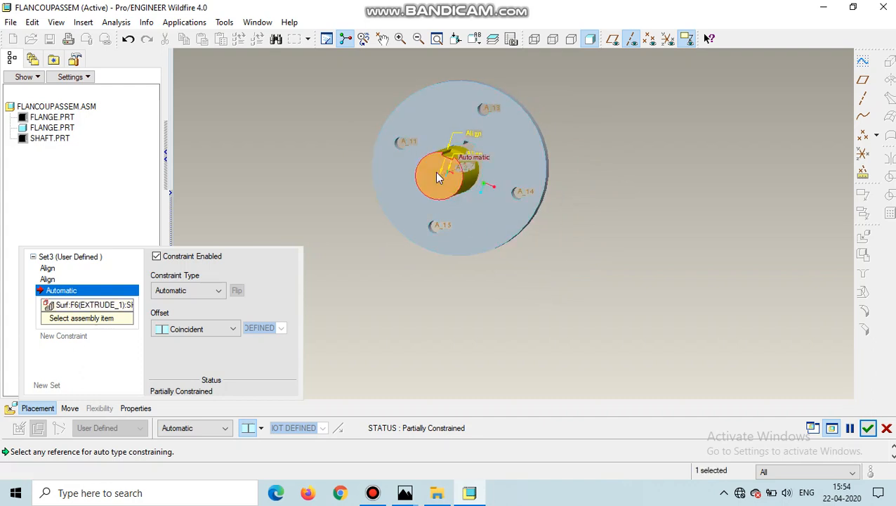
left_click(394, 175)
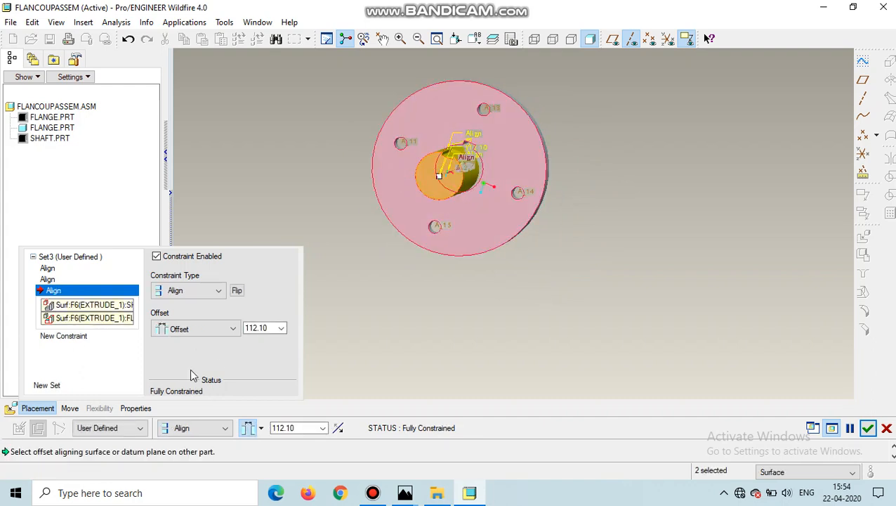
left_click(184, 328)
left_click(205, 372)
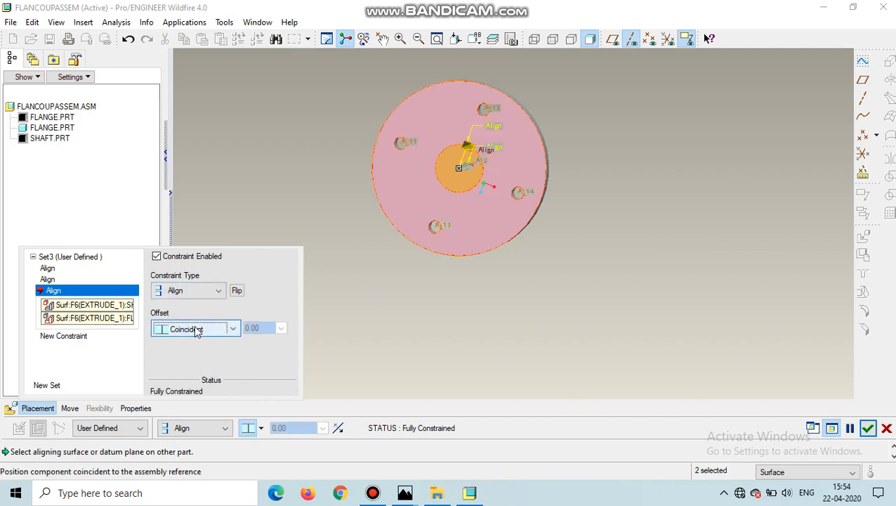
left_click(868, 427)
middle_click_drag(606, 289, 547, 274)
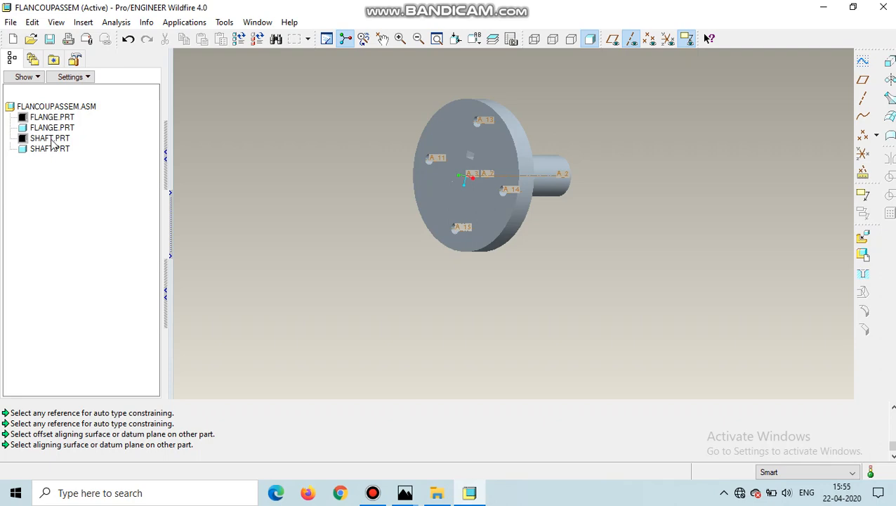